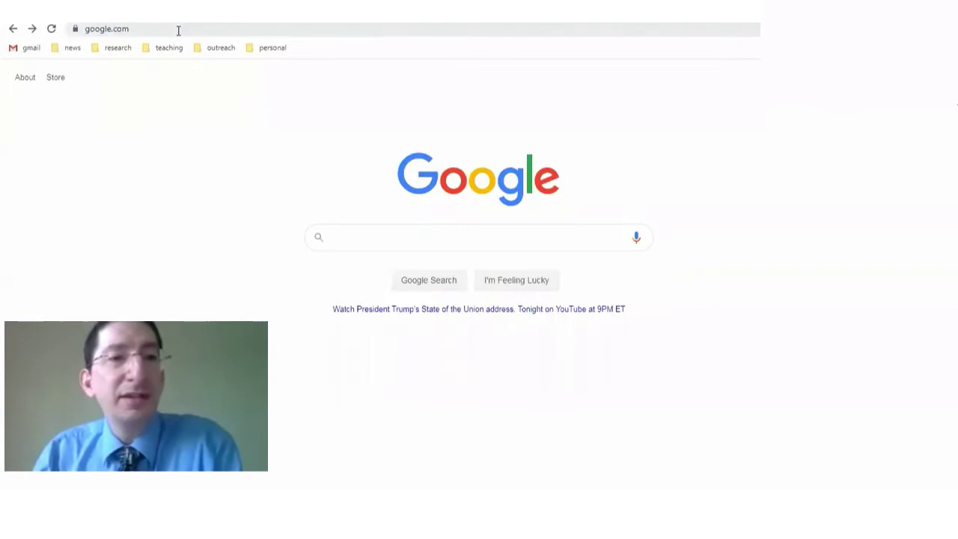
- Enter afterglow.skynet.unc.edu in Chrome's address bar and load the site
{"action": "left_click", "coordinate": [178, 30]}
{"action": "type", "text": "aftegl"}
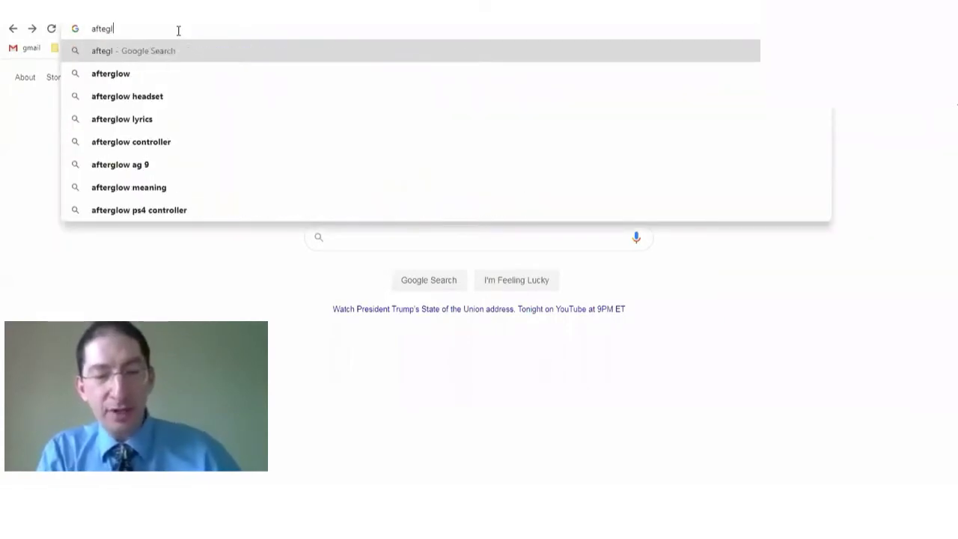
{"action": "type", "text": "ow"}
{"action": "key", "text": "BackSpace"}
{"action": "key", "text": "BackSpace"}
{"action": "key", "text": "BackSpace"}
{"action": "key", "text": "BackSpace"}
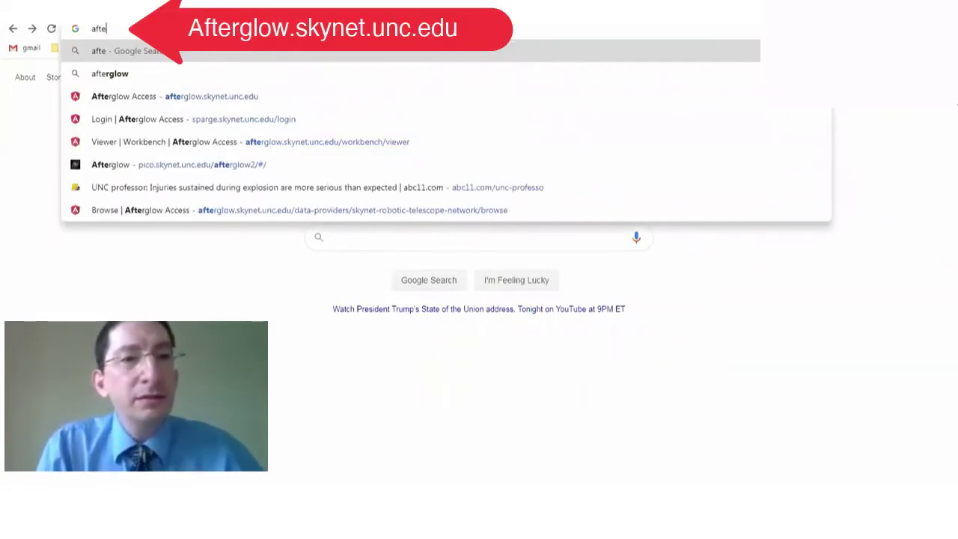
{"action": "type", "text": "rglow"}
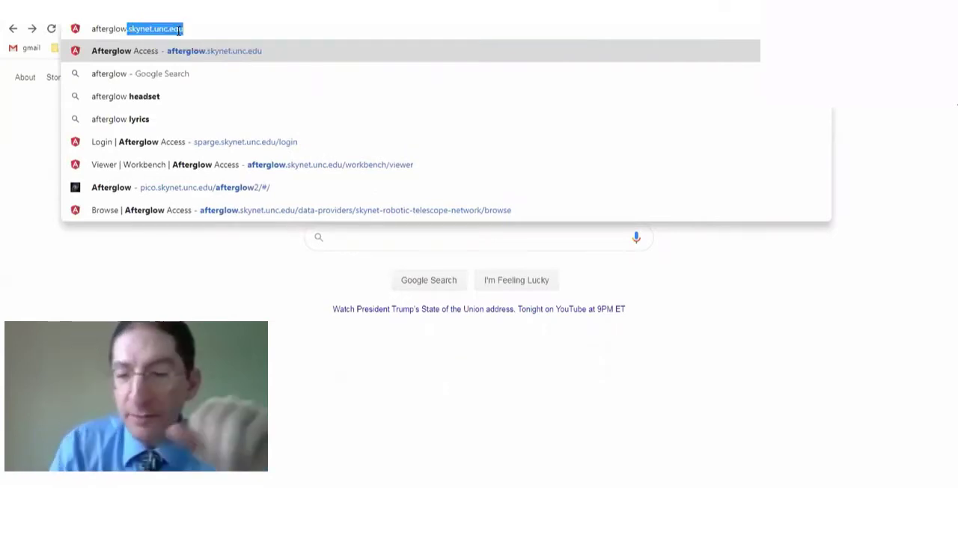
{"action": "key", "text": "Return"}
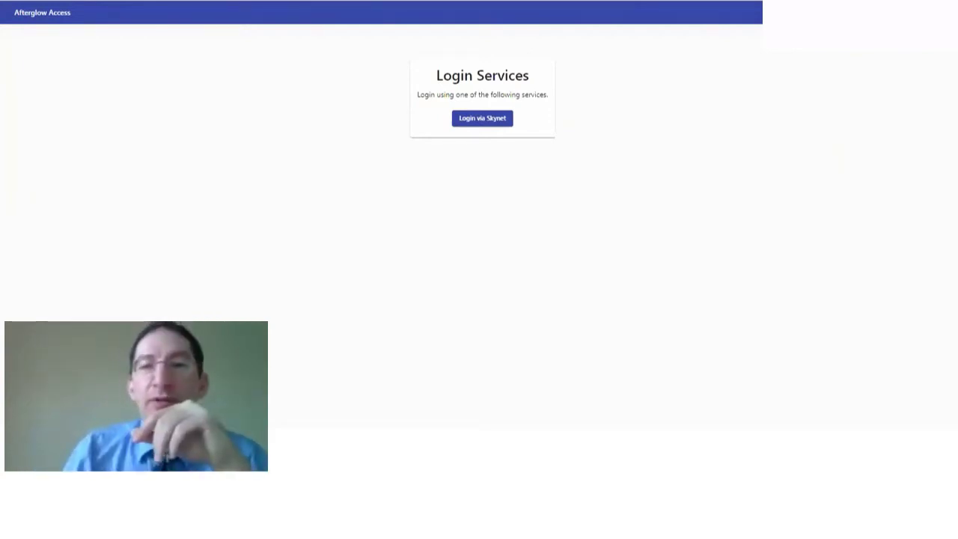
- Log in via Skynet to reach the workbench showing the moon image
{"action": "left_click", "coordinate": [470, 126]}
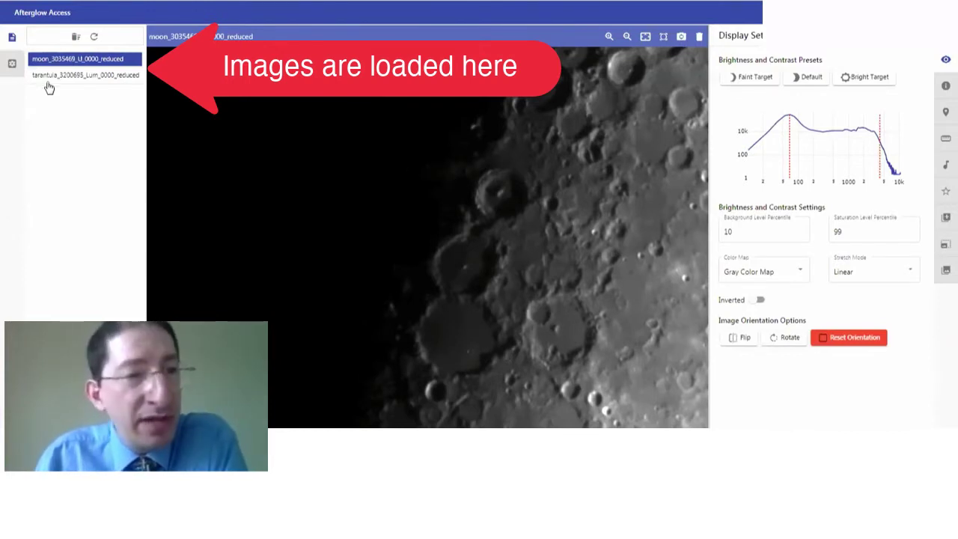
- Select tarantula_3200695_Lum_0000_reduced in the left file list
{"action": "left_click", "coordinate": [71, 77]}
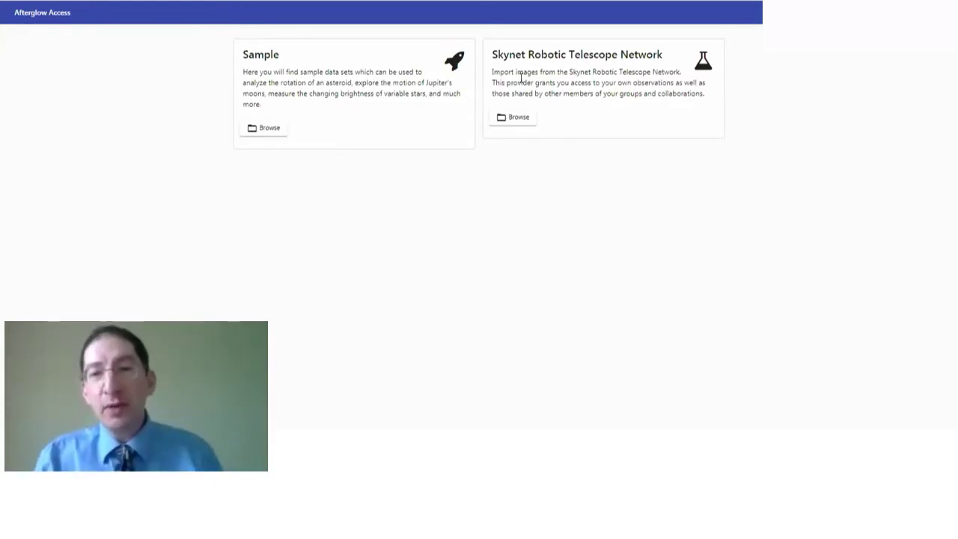
- Browse the Skynet Robotic Telescope Network data provider's folders
{"action": "left_click", "coordinate": [519, 118]}
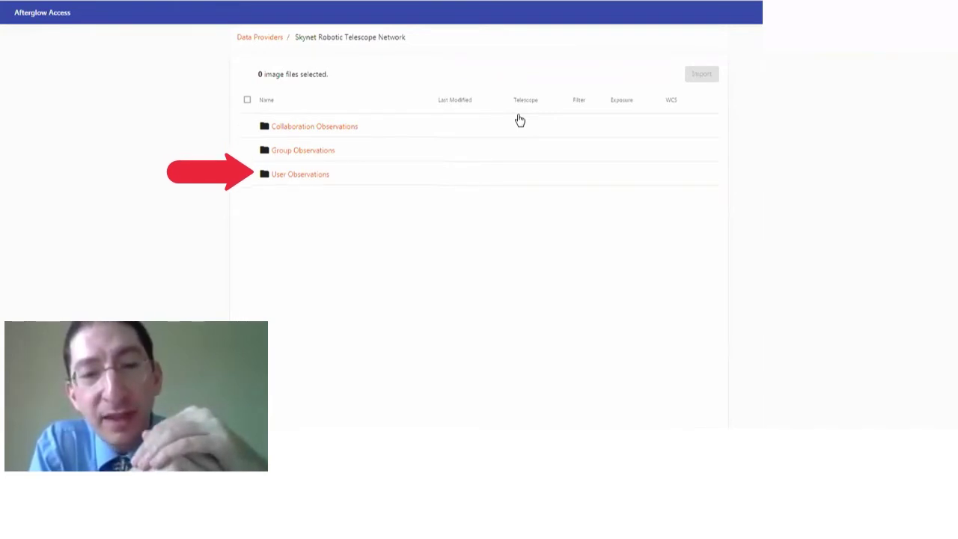
- Open User Observations and scroll down to pick the 3567393 - jupiter observation
{"action": "left_click", "coordinate": [310, 176]}
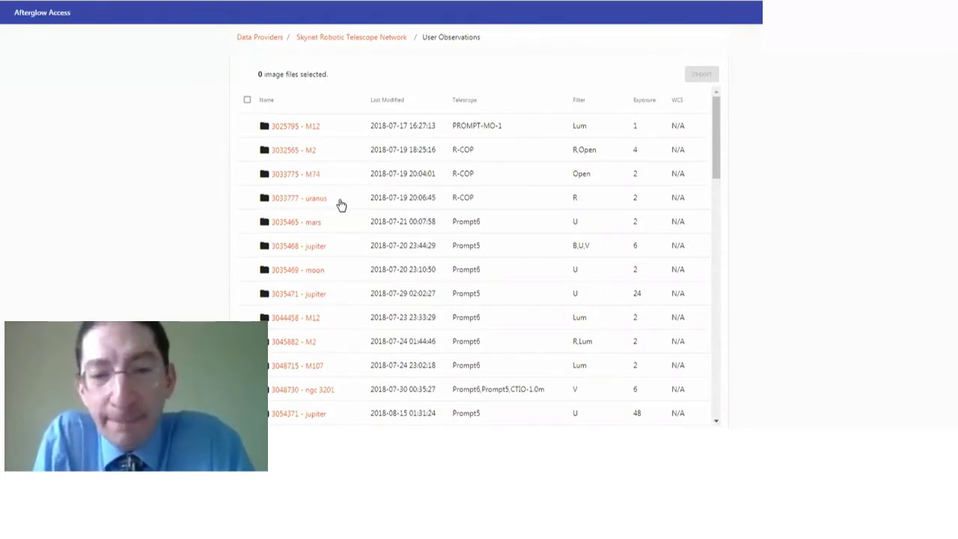
{"action": "scroll", "coordinate": [345, 204], "scroll_direction": "down", "scroll_amount": 1}
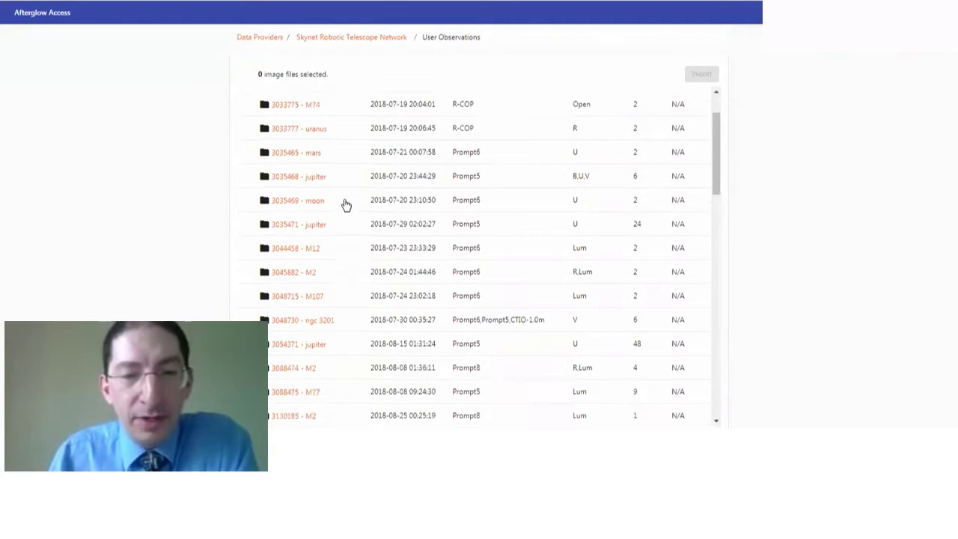
{"action": "scroll", "coordinate": [345, 205], "scroll_direction": "down", "scroll_amount": 1}
{"action": "scroll", "coordinate": [345, 204], "scroll_direction": "down", "scroll_amount": 1}
{"action": "scroll", "coordinate": [345, 204], "scroll_direction": "down", "scroll_amount": 1}
{"action": "scroll", "coordinate": [345, 204], "scroll_direction": "down", "scroll_amount": 2}
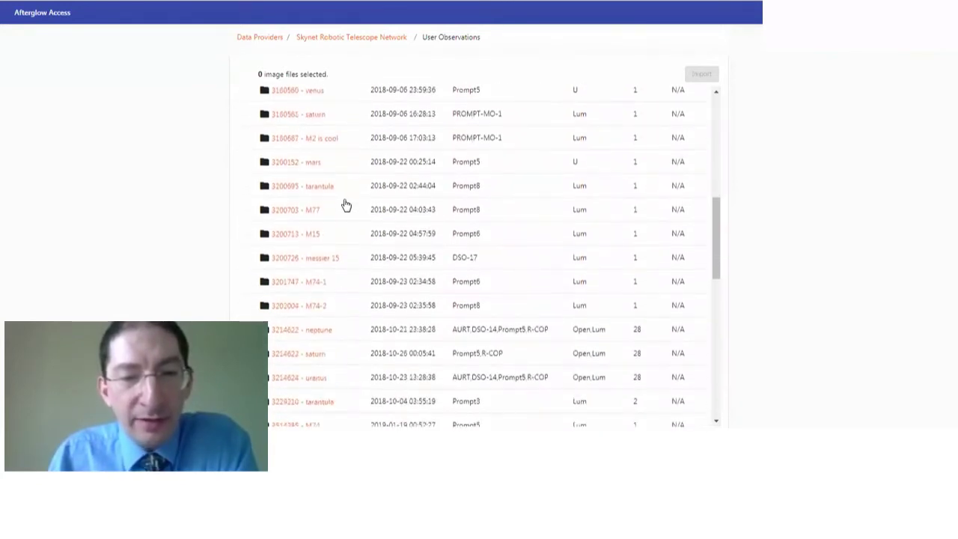
{"action": "scroll", "coordinate": [345, 204], "scroll_direction": "down", "scroll_amount": 1}
{"action": "scroll", "coordinate": [345, 204], "scroll_direction": "down", "scroll_amount": 1}
{"action": "scroll", "coordinate": [345, 204], "scroll_direction": "down", "scroll_amount": 1}
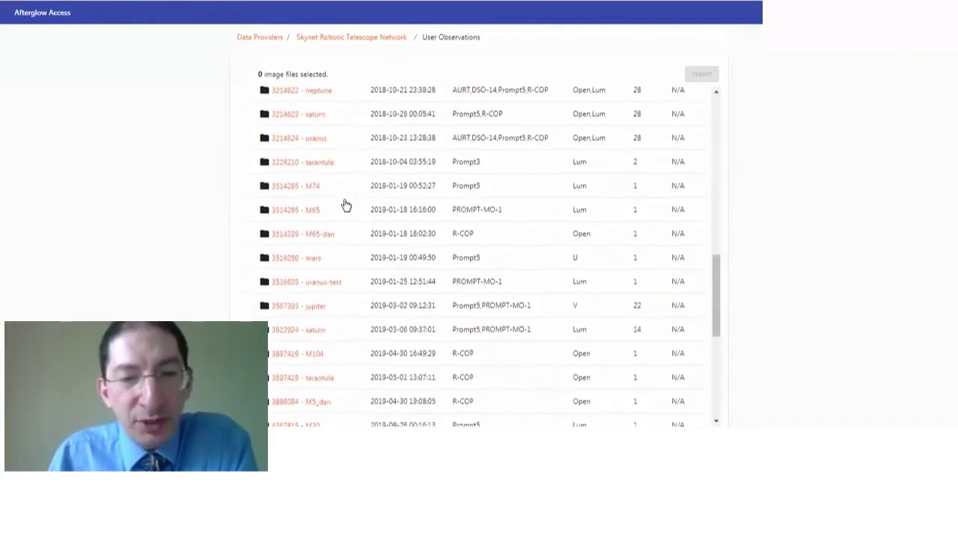
{"action": "left_click", "coordinate": [331, 308]}
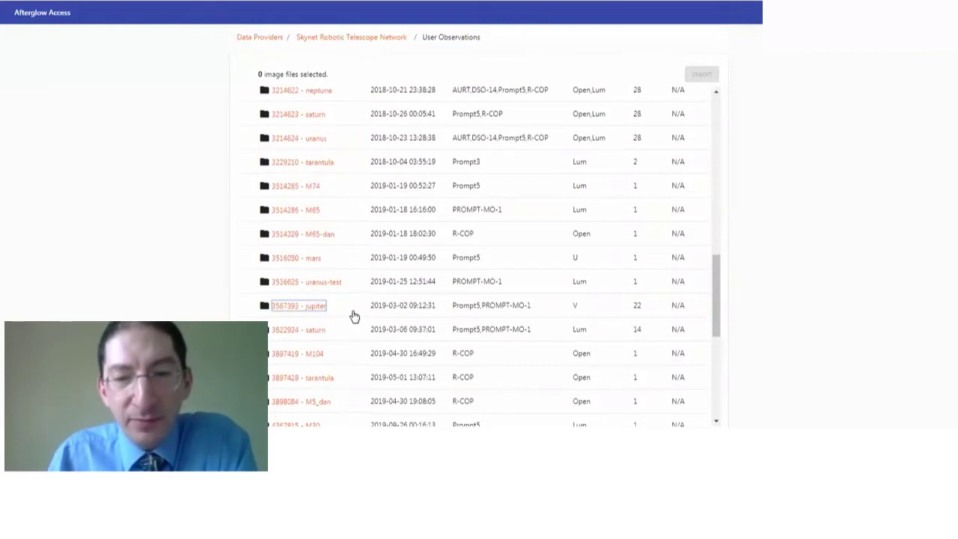
- Open observation 3567393 and scroll to its Master Calibration and Reduced Images folders
{"action": "left_click", "coordinate": [313, 315]}
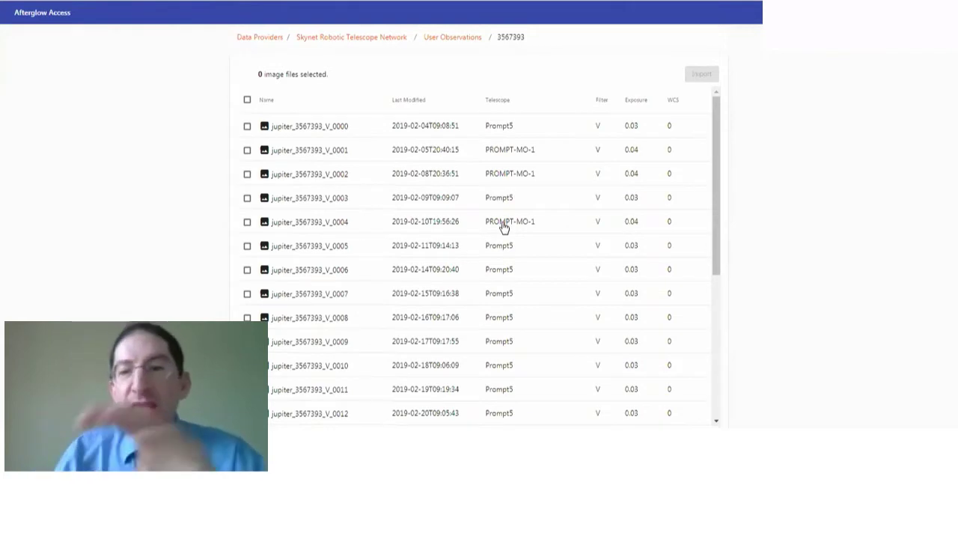
{"action": "scroll", "coordinate": [503, 238], "scroll_direction": "down", "scroll_amount": 2}
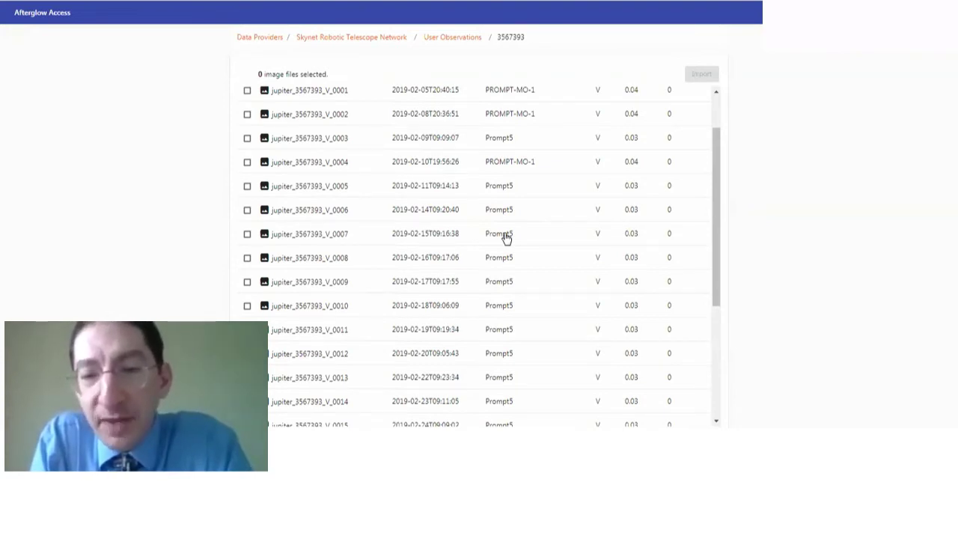
{"action": "scroll", "coordinate": [477, 240], "scroll_direction": "down", "scroll_amount": 5}
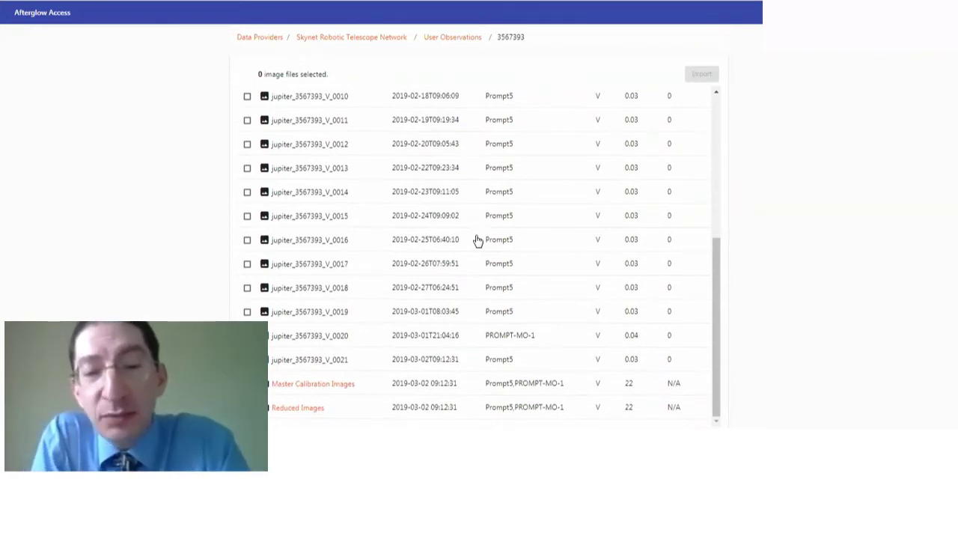
{"action": "left_click", "coordinate": [327, 385]}
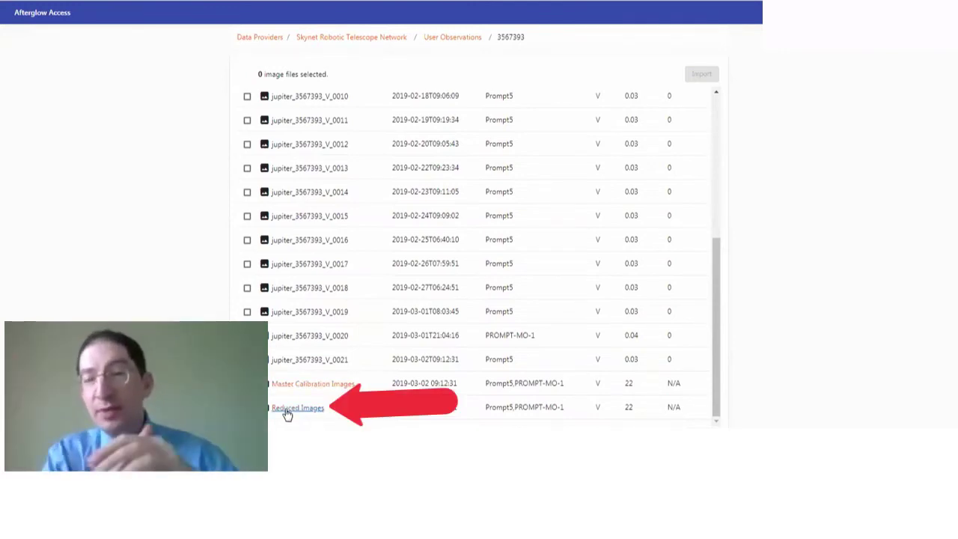
- Open the Reduced Images folder and toggle select-all on, then off
{"action": "left_click", "coordinate": [286, 410]}
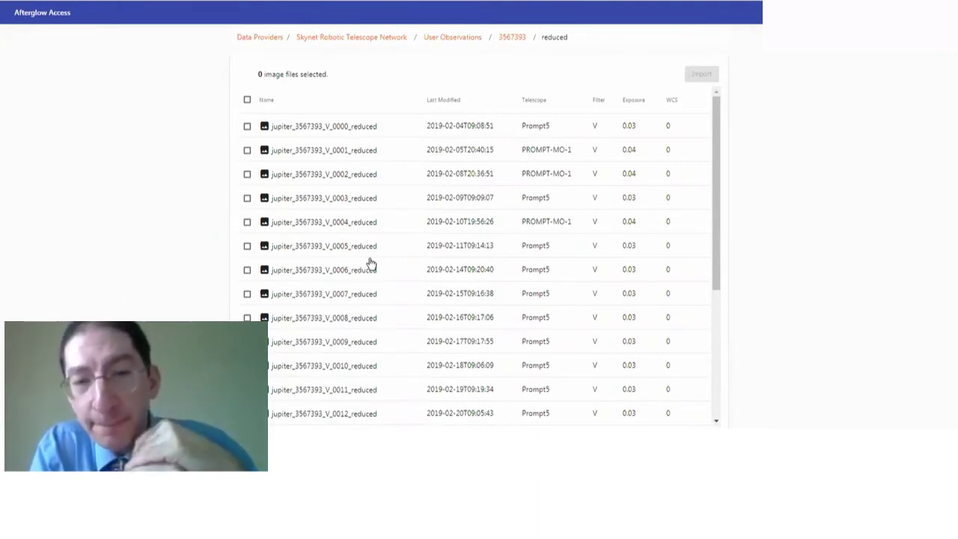
{"action": "left_click", "coordinate": [248, 101]}
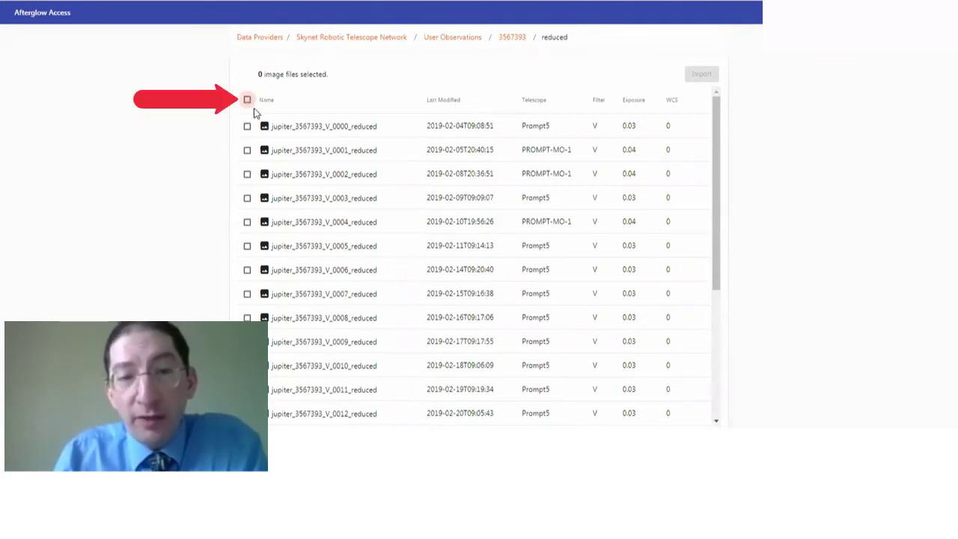
{"action": "scroll", "coordinate": [322, 206], "scroll_direction": "down", "scroll_amount": 5}
{"action": "scroll", "coordinate": [359, 207], "scroll_direction": "up", "scroll_amount": 5}
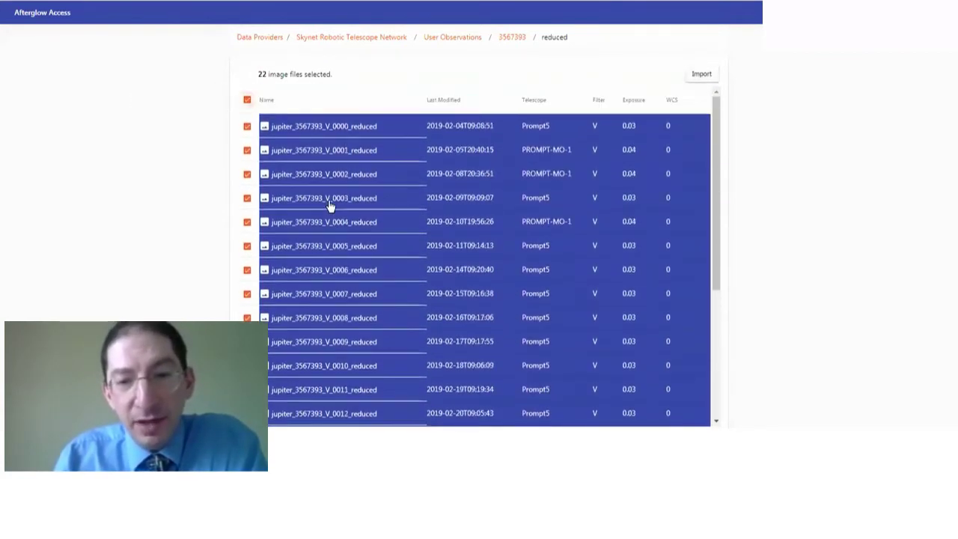
{"action": "left_click", "coordinate": [247, 99]}
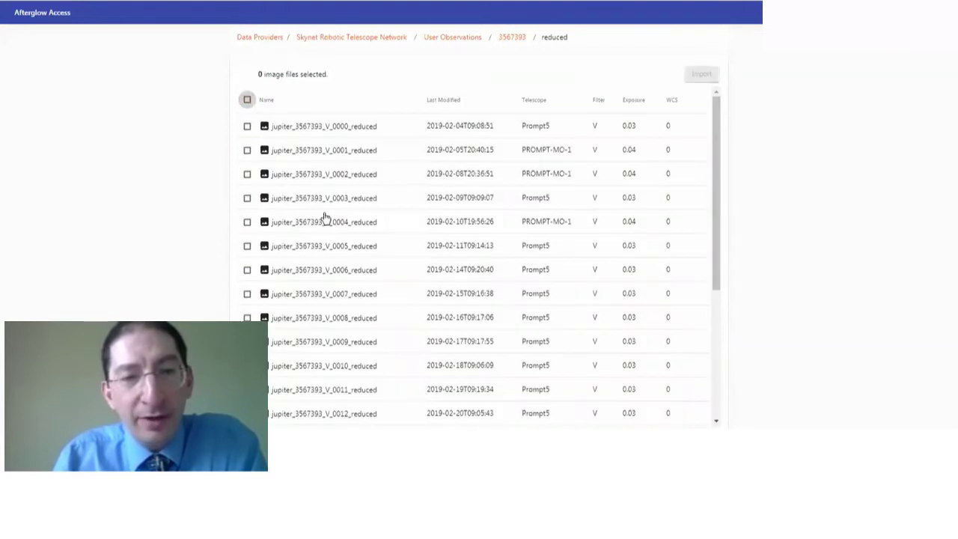
- Import the reduced Jupiter frame V_0015 into the workbench
{"action": "scroll", "coordinate": [299, 217], "scroll_direction": "down", "scroll_amount": 5}
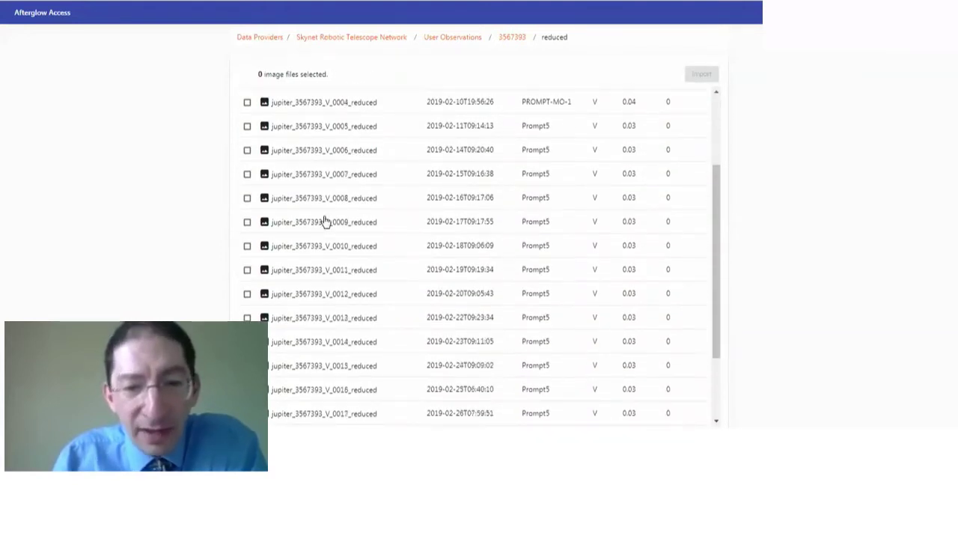
{"action": "scroll", "coordinate": [449, 237], "scroll_direction": "down", "scroll_amount": 3}
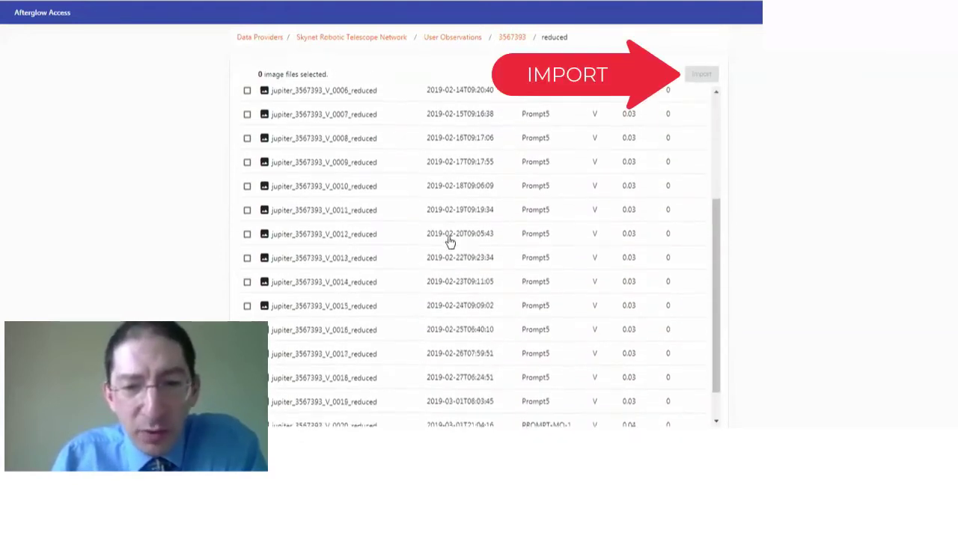
{"action": "left_click", "coordinate": [339, 315]}
{"action": "left_click", "coordinate": [700, 75]}
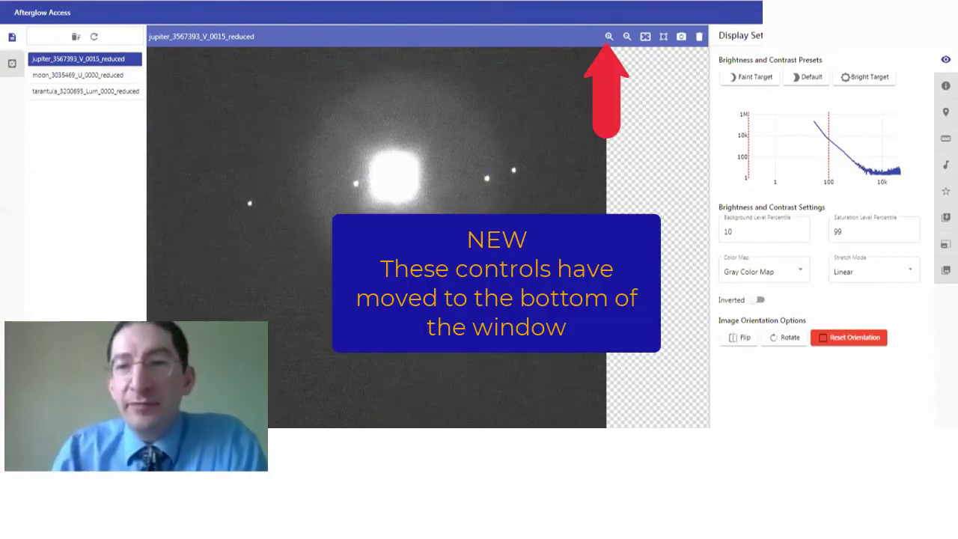
- Zoom the Jupiter image in, out, to fit, and finally to full viewer width
{"action": "left_click", "coordinate": [609, 38]}
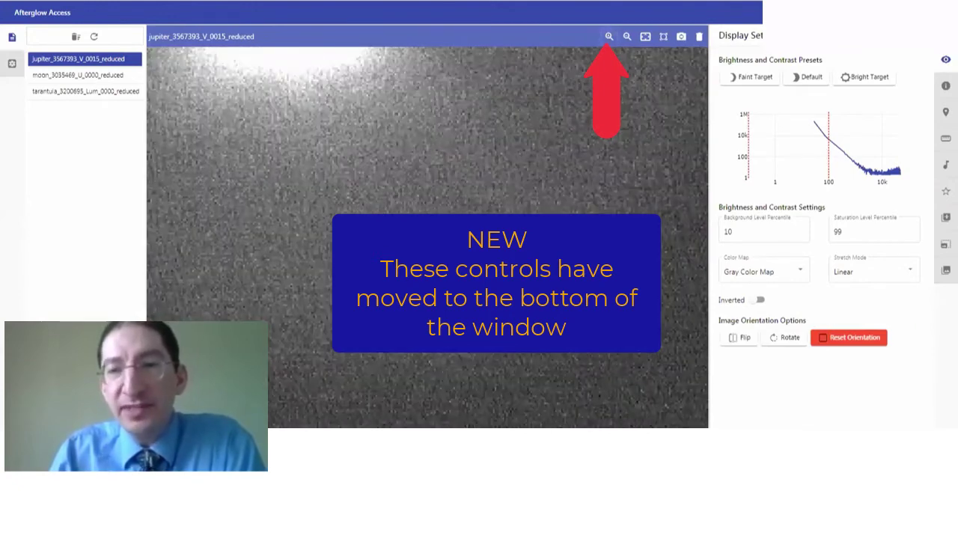
{"action": "left_click", "coordinate": [628, 37]}
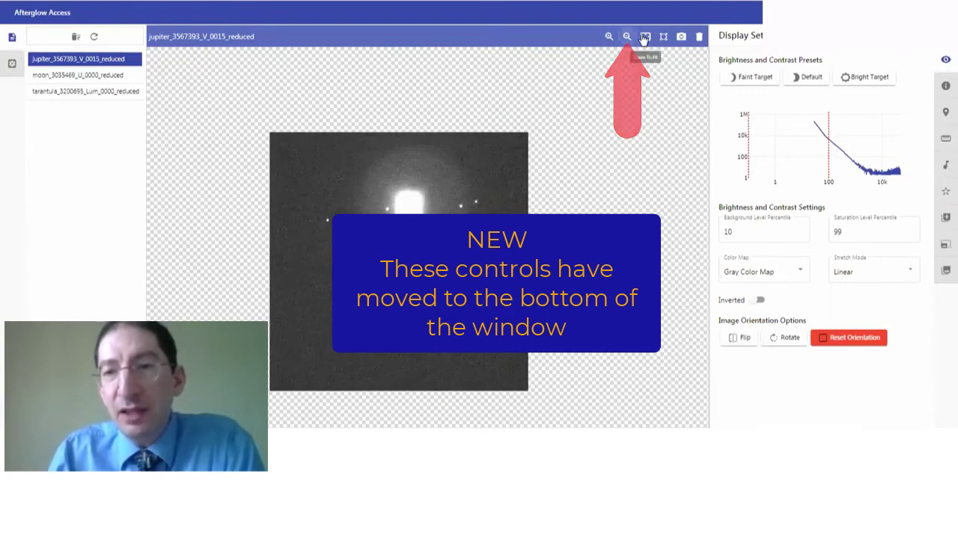
{"action": "left_click", "coordinate": [645, 37]}
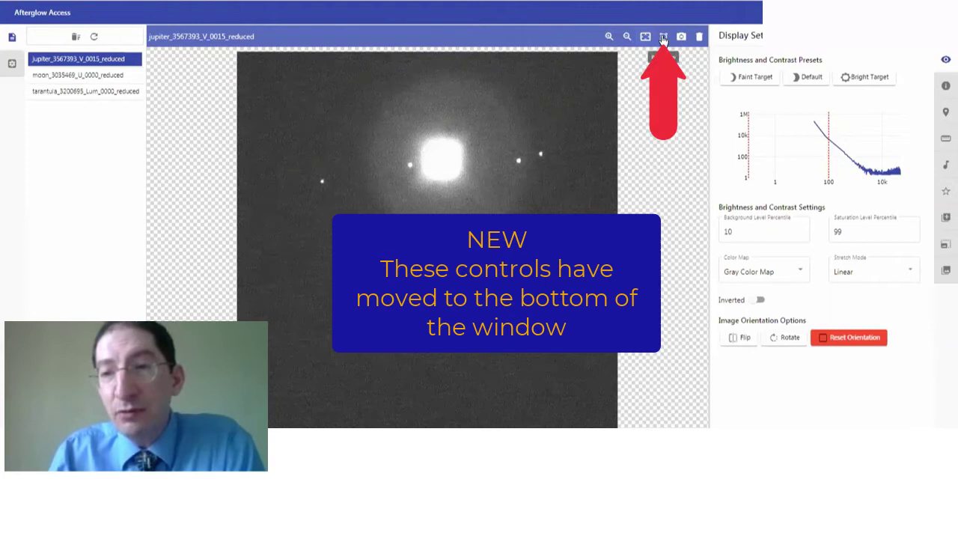
{"action": "left_click", "coordinate": [663, 37]}
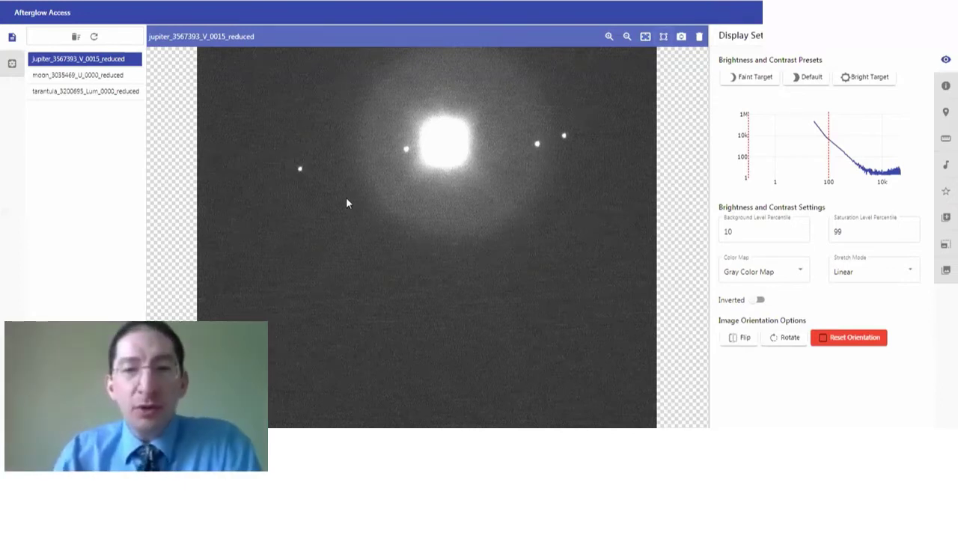
- Pan and scroll-zoom across the Jupiter image to locate the planet
{"action": "mouse_move", "coordinate": [346, 198]}
{"action": "left_mouse_down"}
{"action": "mouse_move", "coordinate": [515, 261]}
{"action": "mouse_move", "coordinate": [430, 249]}
{"action": "left_mouse_up"}
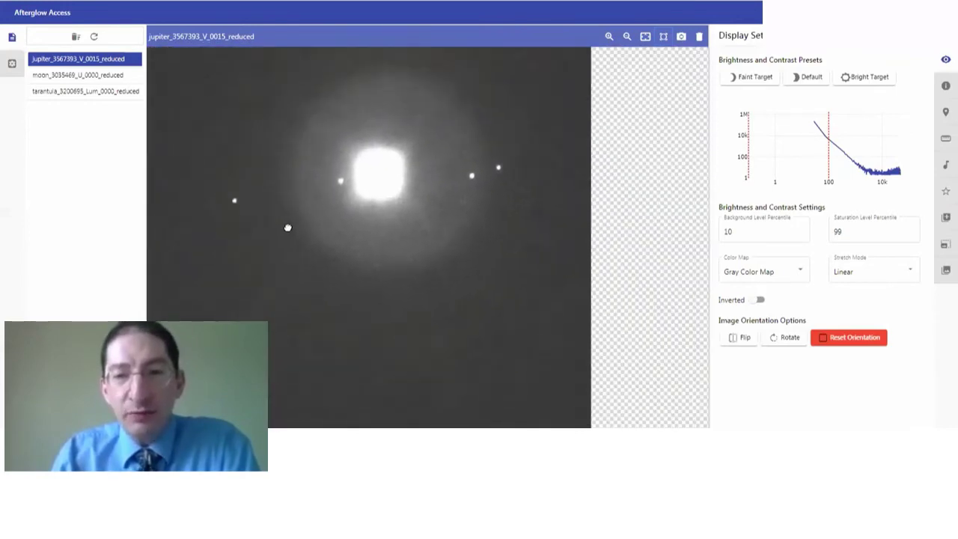
{"action": "scroll", "coordinate": [431, 249], "scroll_direction": "up", "scroll_amount": 3}
{"action": "scroll", "coordinate": [430, 249], "scroll_direction": "up", "scroll_amount": 2}
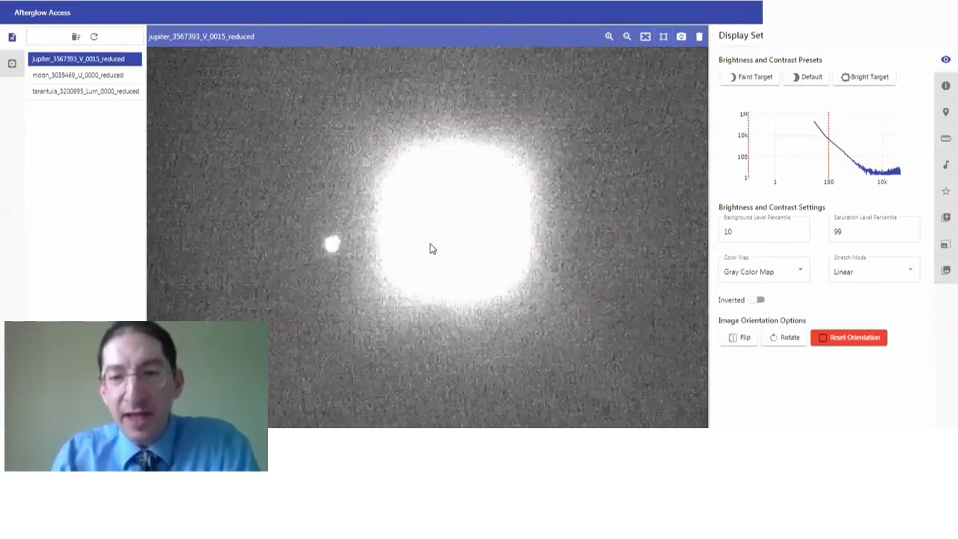
{"action": "scroll", "coordinate": [430, 249], "scroll_direction": "up", "scroll_amount": 2}
{"action": "scroll", "coordinate": [430, 249], "scroll_direction": "down", "scroll_amount": 3}
{"action": "scroll", "coordinate": [193, 128], "scroll_direction": "up", "scroll_amount": 2}
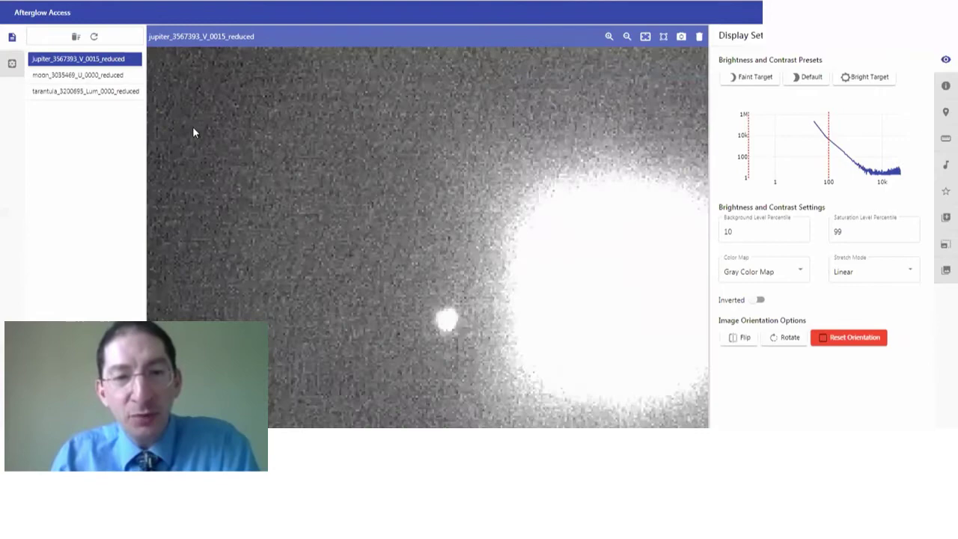
{"action": "scroll", "coordinate": [193, 129], "scroll_direction": "up", "scroll_amount": 2}
{"action": "scroll", "coordinate": [193, 129], "scroll_direction": "down", "scroll_amount": 4}
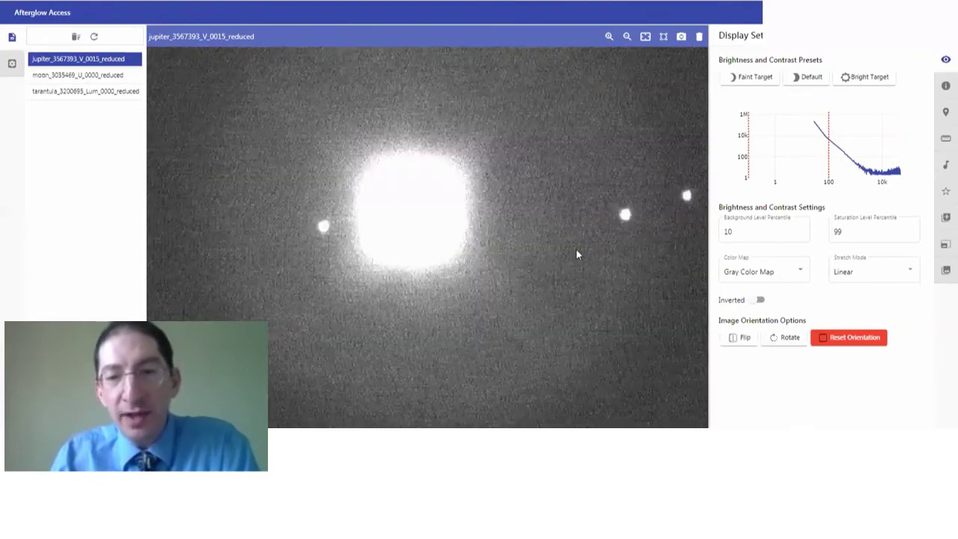
- Zoom in and recentre Jupiter so its four moons surround the disc
{"action": "left_click_drag", "start_coordinate": [439, 229], "coordinate": [467, 256]}
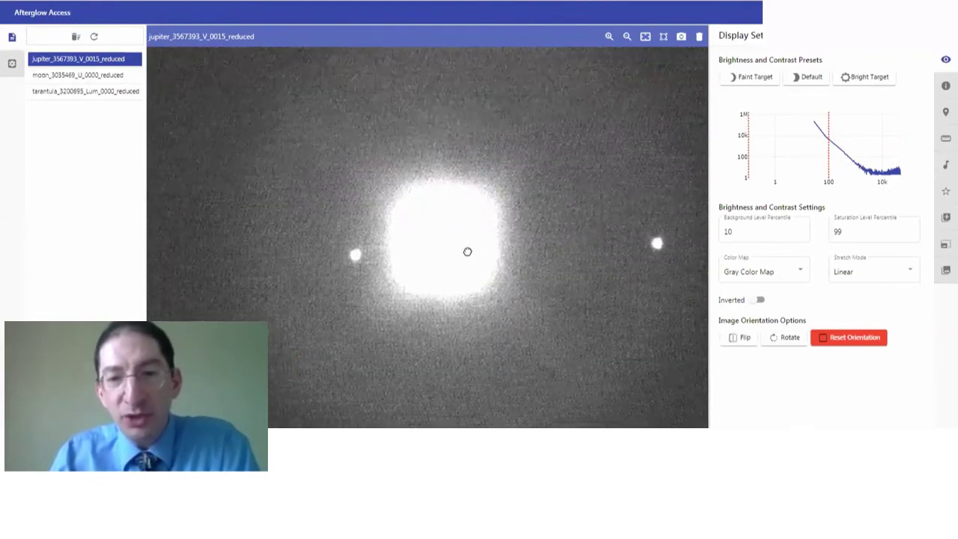
{"action": "left_click", "coordinate": [609, 37]}
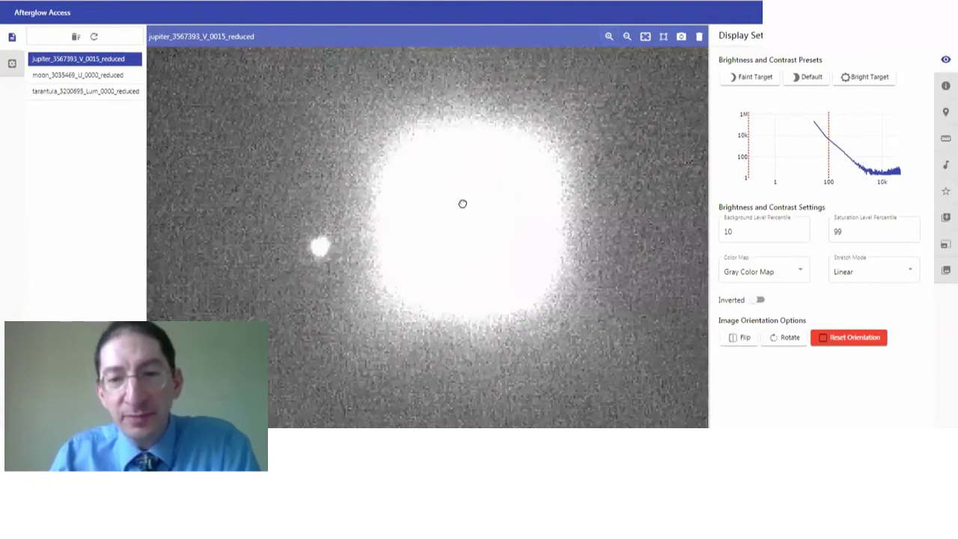
{"action": "left_click_drag", "start_coordinate": [463, 204], "coordinate": [453, 213]}
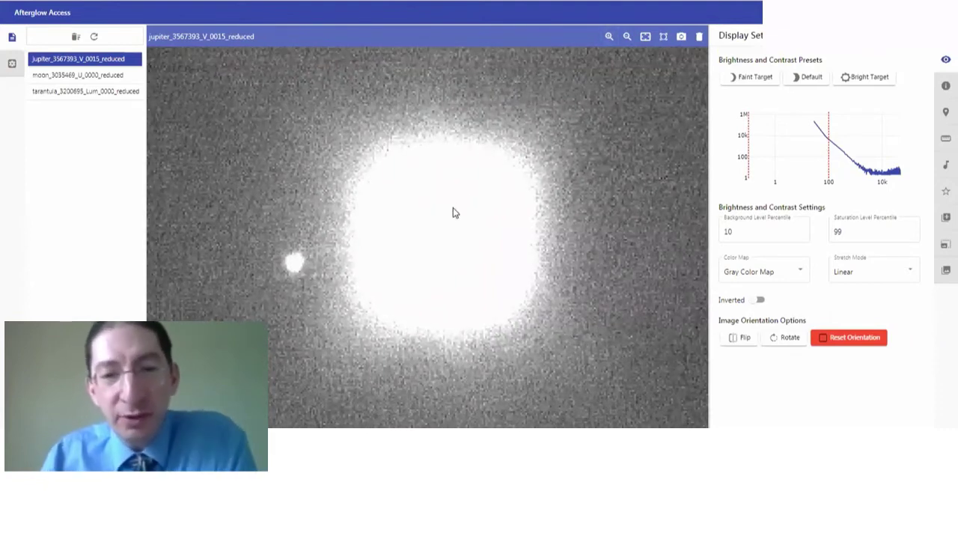
{"action": "scroll", "coordinate": [453, 210], "scroll_direction": "down", "scroll_amount": 2}
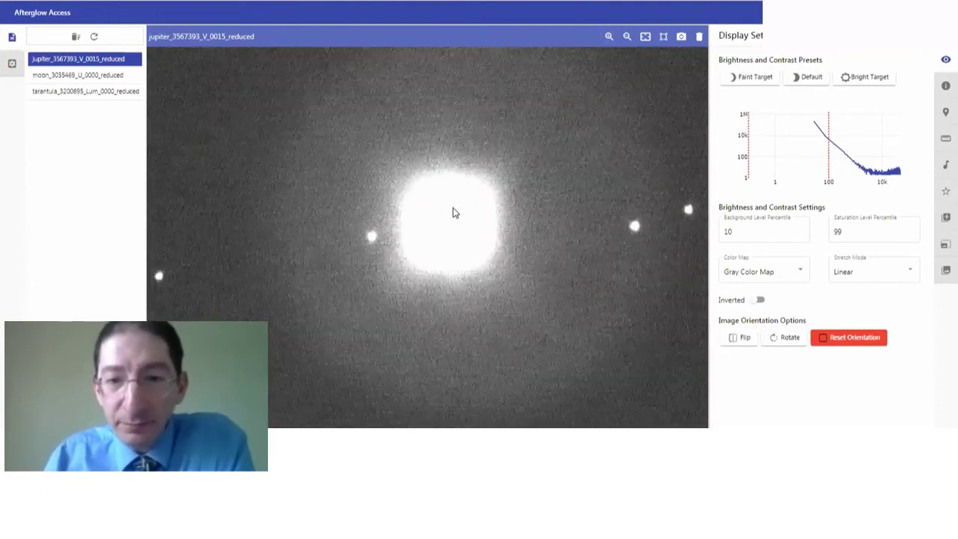
{"action": "scroll", "coordinate": [453, 213], "scroll_direction": "down", "scroll_amount": 1}
{"action": "left_click_drag", "start_coordinate": [455, 210], "coordinate": [462, 212]}
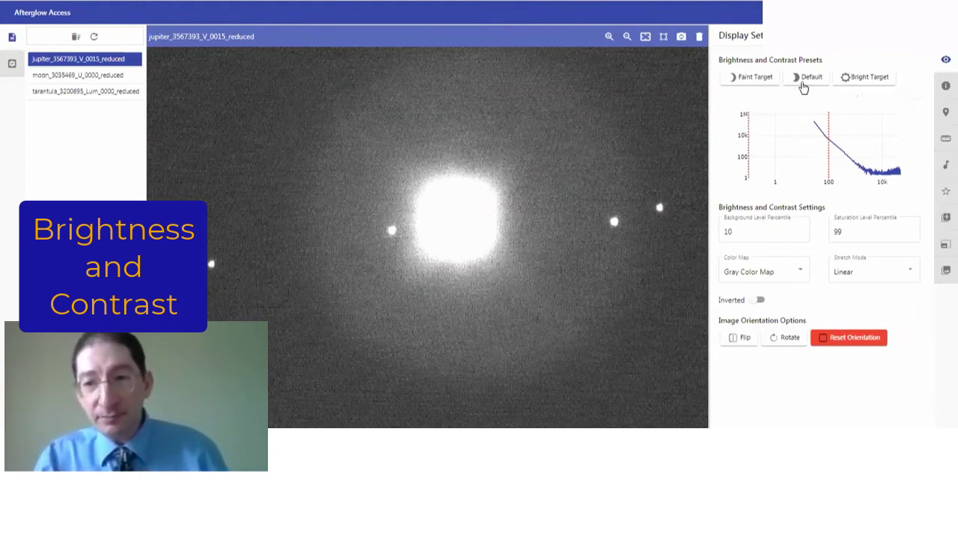
{"action": "left_click", "coordinate": [804, 82]}
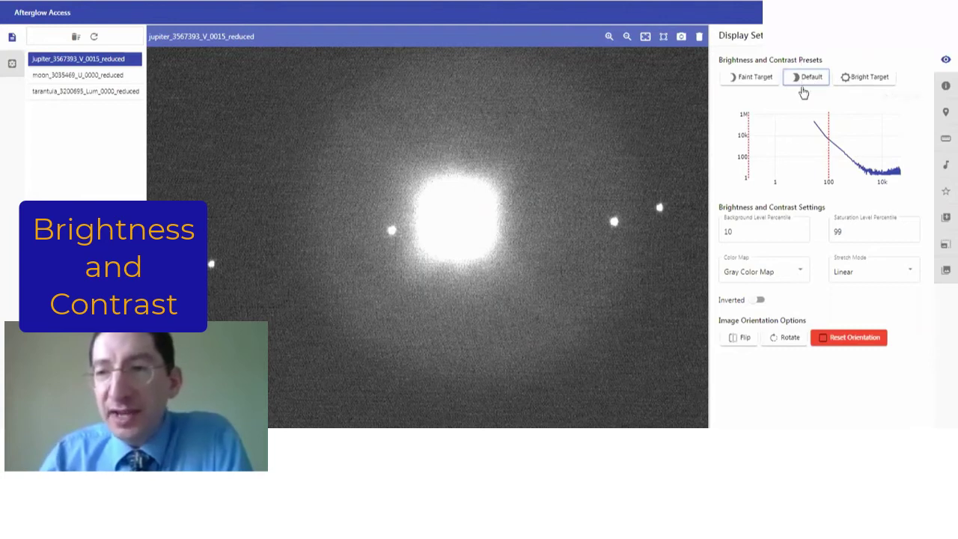
{"action": "left_click", "coordinate": [738, 231]}
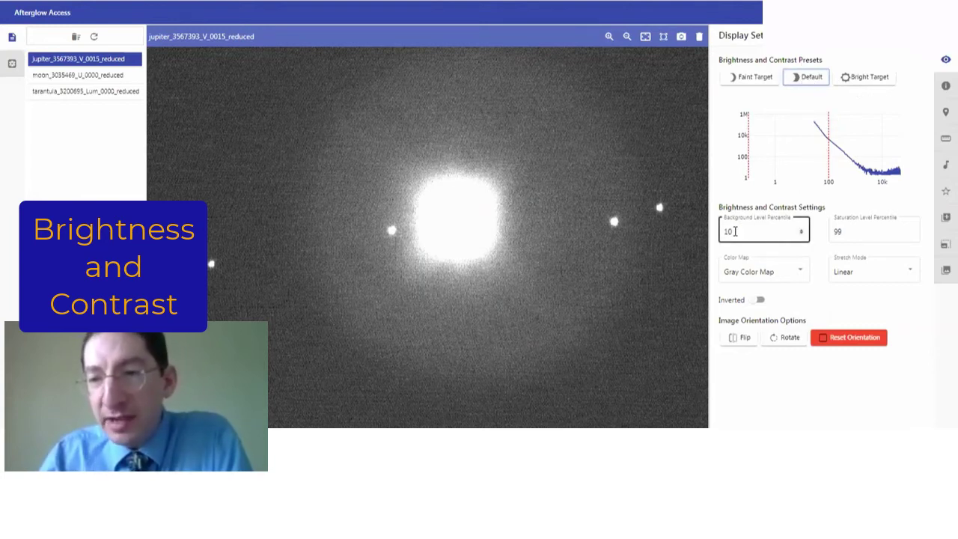
{"action": "left_click", "coordinate": [853, 224]}
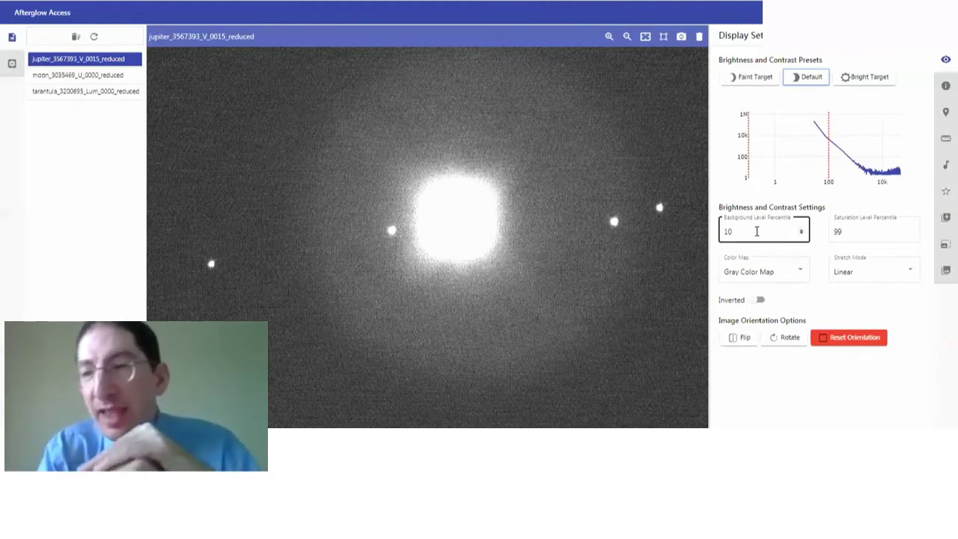
{"action": "left_click", "coordinate": [858, 232]}
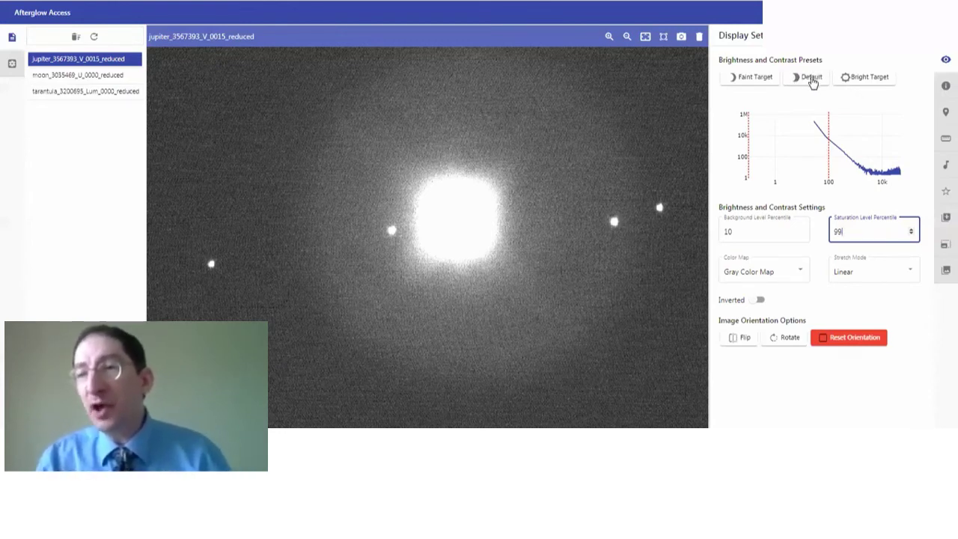
- Apply the Bright Target preset, setting saturation level percentile to 99.999
{"action": "left_click", "coordinate": [867, 78]}
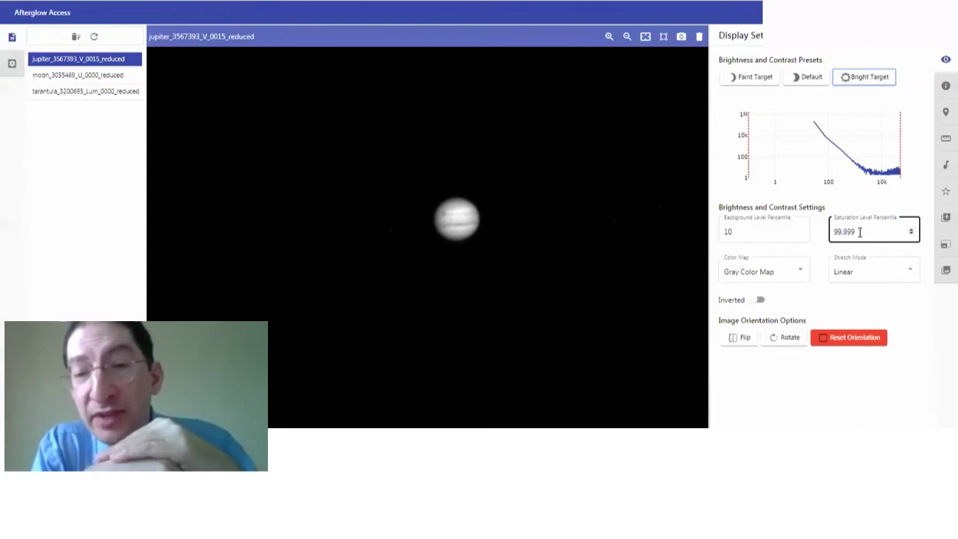
- Zoom in on Jupiter and centre its disc so the cloud bands fill the view
{"action": "left_click", "coordinate": [449, 186]}
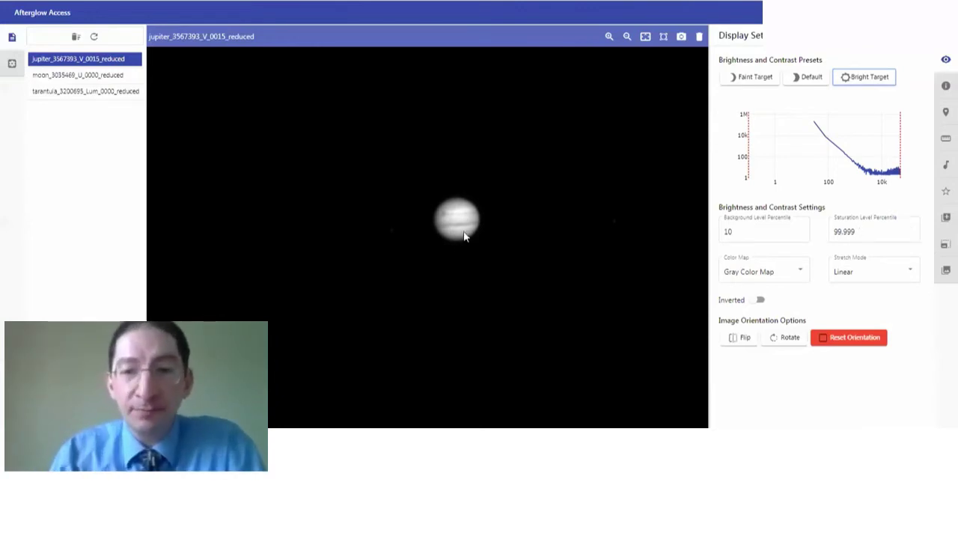
{"action": "scroll", "coordinate": [463, 234], "scroll_direction": "up", "scroll_amount": 3}
{"action": "scroll", "coordinate": [458, 224], "scroll_direction": "up", "scroll_amount": 2}
{"action": "left_click_drag", "start_coordinate": [439, 213], "coordinate": [441, 241]}
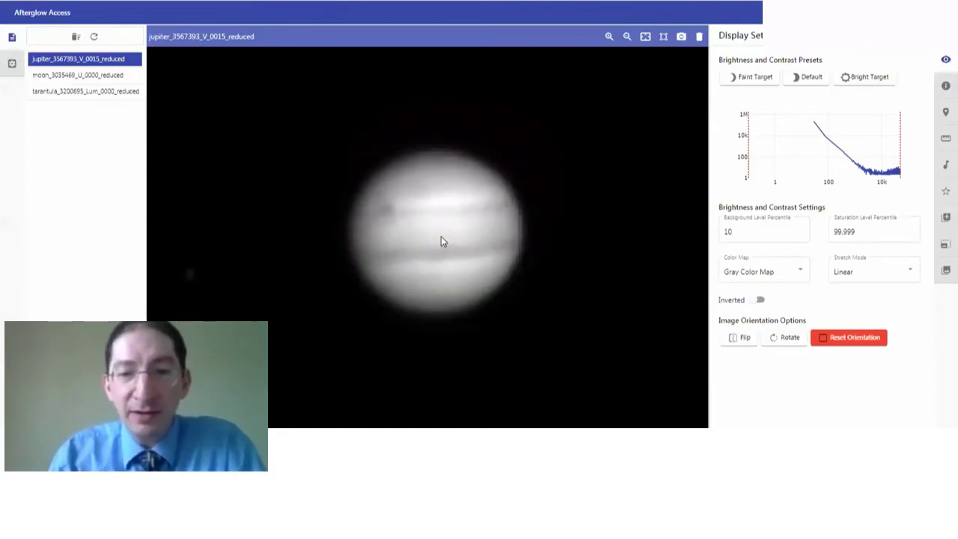
{"action": "scroll", "coordinate": [440, 239], "scroll_direction": "up", "scroll_amount": 2}
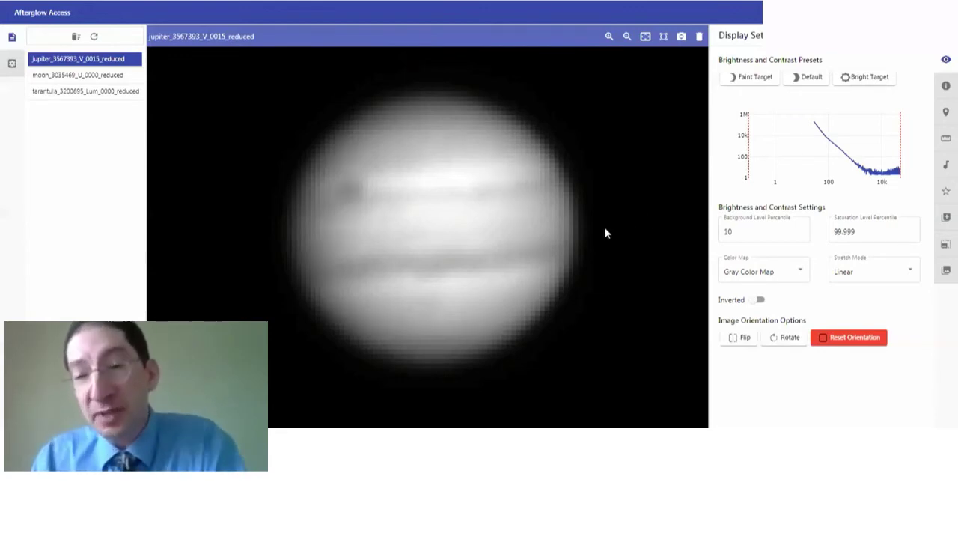
- Flip and rotate the Jupiter image, then recentre the planet's disc
{"action": "left_click", "coordinate": [746, 341]}
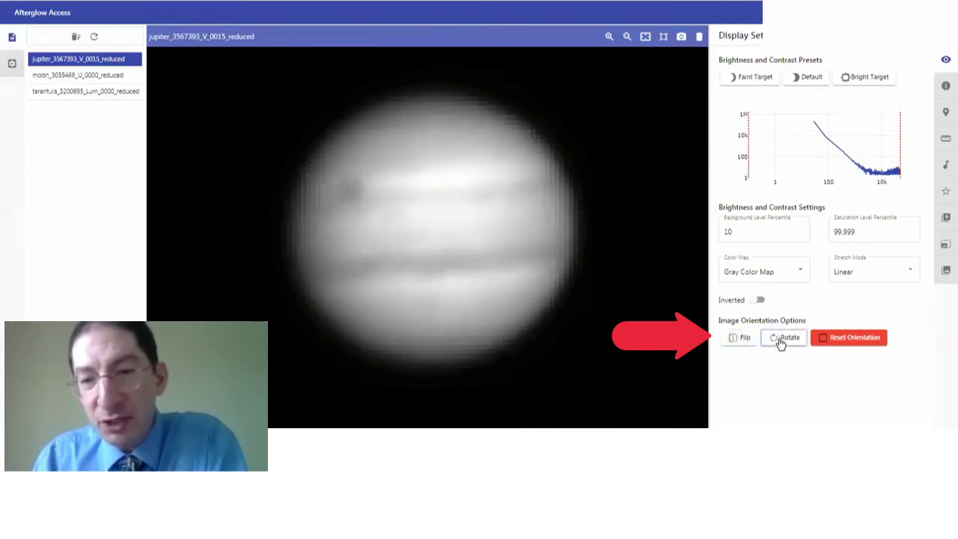
{"action": "left_click", "coordinate": [782, 342]}
{"action": "left_click_drag", "start_coordinate": [425, 259], "coordinate": [431, 243]}
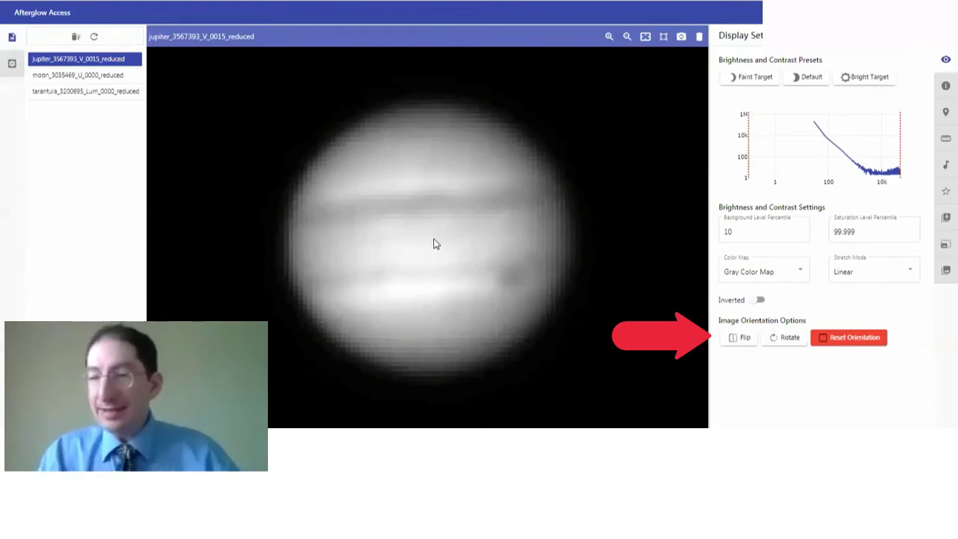
{"action": "scroll", "coordinate": [436, 244], "scroll_direction": "up", "scroll_amount": 1}
{"action": "left_click_drag", "start_coordinate": [436, 244], "coordinate": [446, 248]}
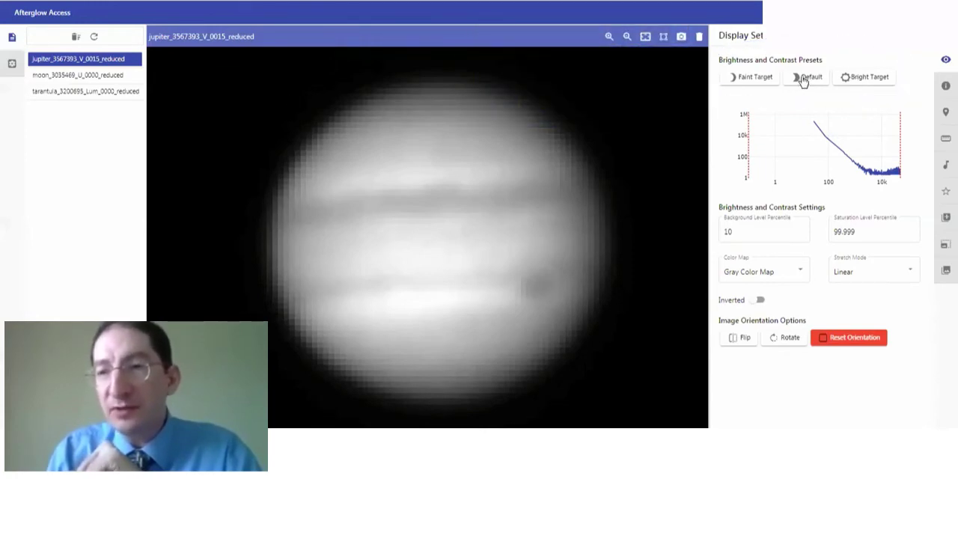
- Apply the Default preset and zoom out to the whole Jupiter frame with its four moons
{"action": "left_click", "coordinate": [803, 78]}
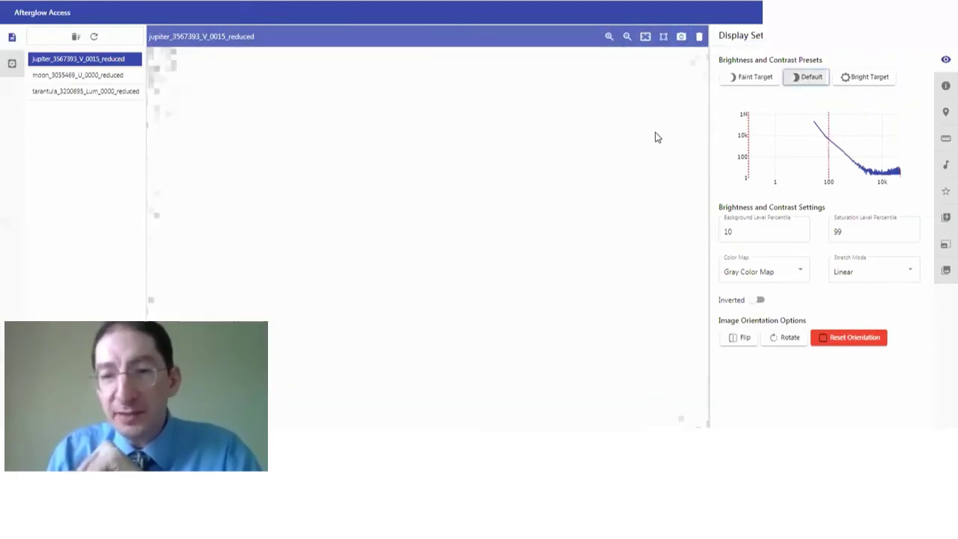
{"action": "scroll", "coordinate": [482, 183], "scroll_direction": "down", "scroll_amount": 2}
{"action": "scroll", "coordinate": [482, 182], "scroll_direction": "down", "scroll_amount": 2}
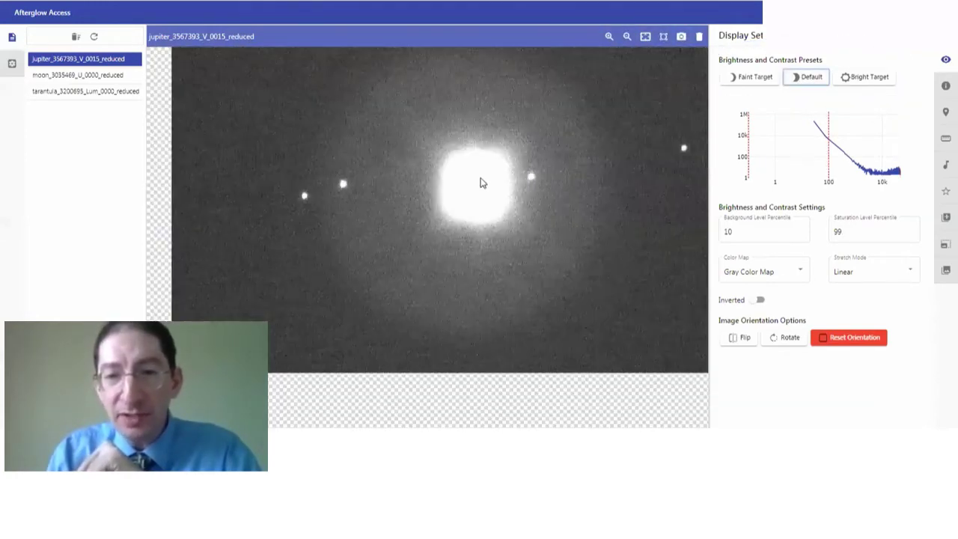
{"action": "left_click_drag", "start_coordinate": [482, 182], "coordinate": [428, 218]}
{"action": "scroll", "coordinate": [430, 216], "scroll_direction": "up", "scroll_amount": 1}
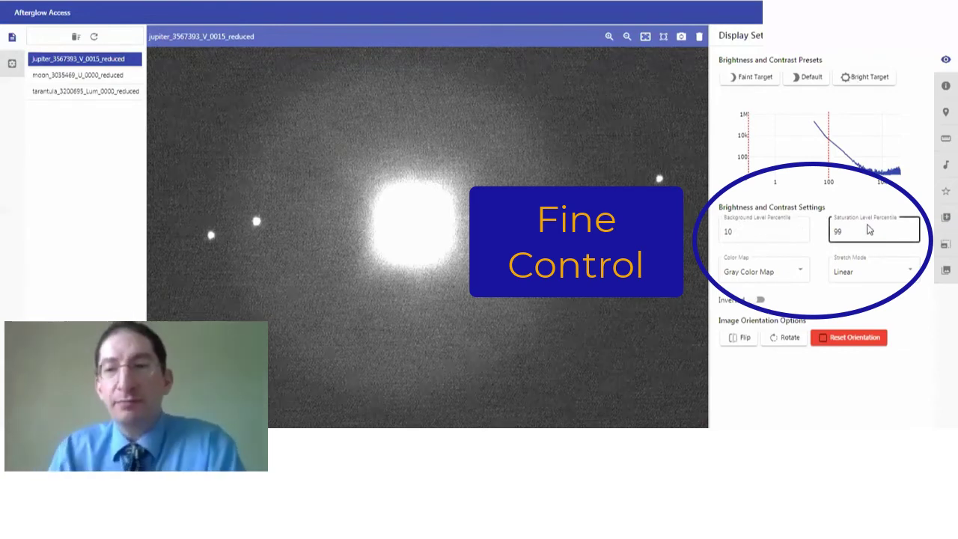
{"action": "mouse_move", "coordinate": [763, 231]}
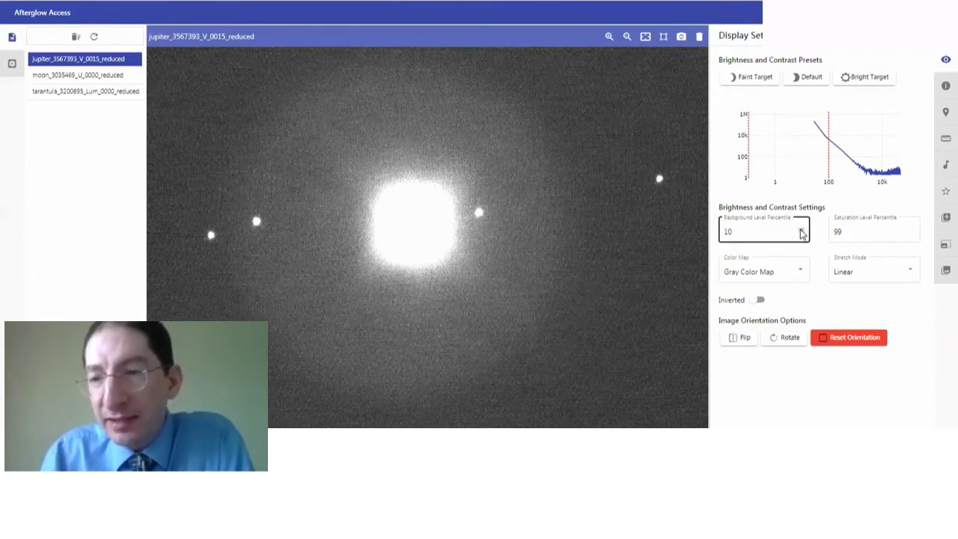
- Step the background level percentile down, then up to 93, blackening the sky around Jupiter
{"action": "left_click", "coordinate": [802, 236]}
{"action": "type", "text": "0.0232"}
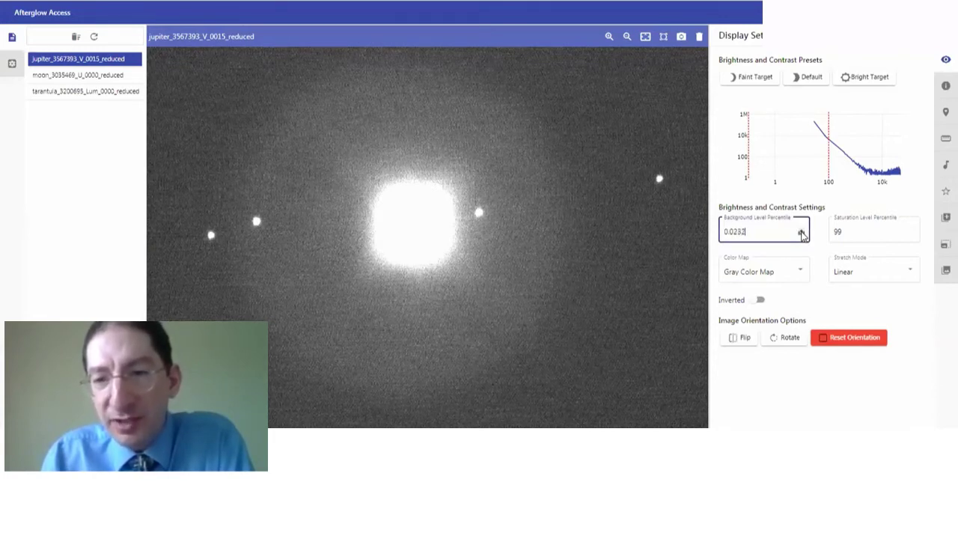
{"action": "left_click", "coordinate": [801, 236]}
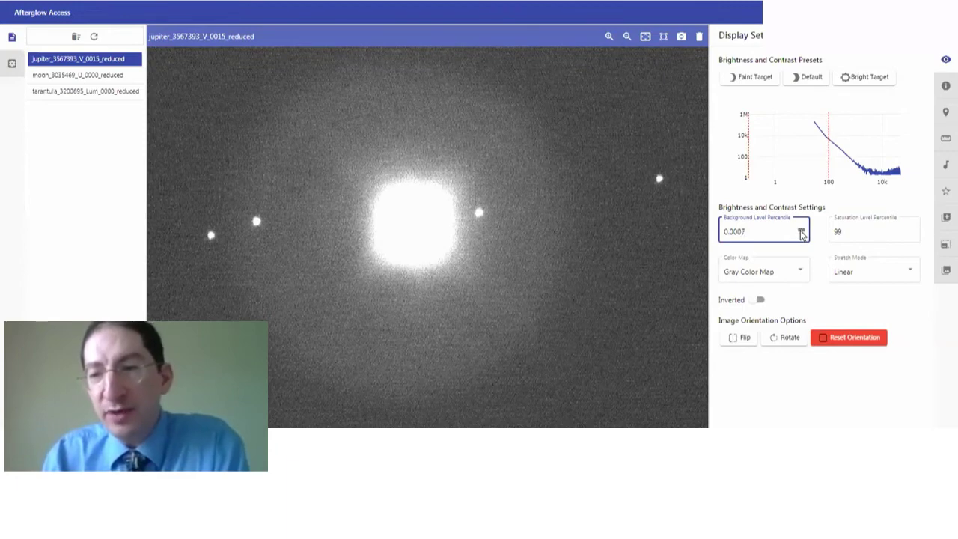
{"action": "left_click", "coordinate": [802, 232]}
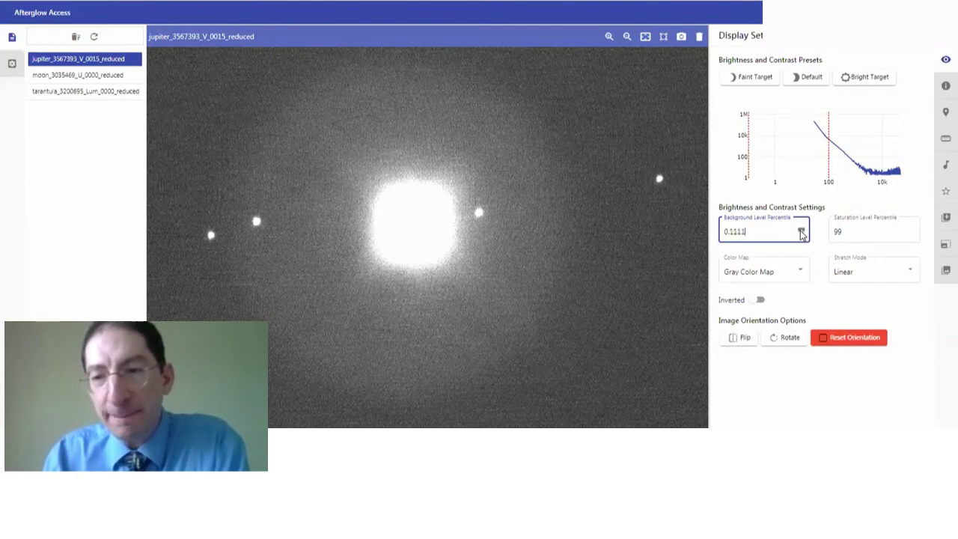
{"action": "left_click", "coordinate": [802, 232]}
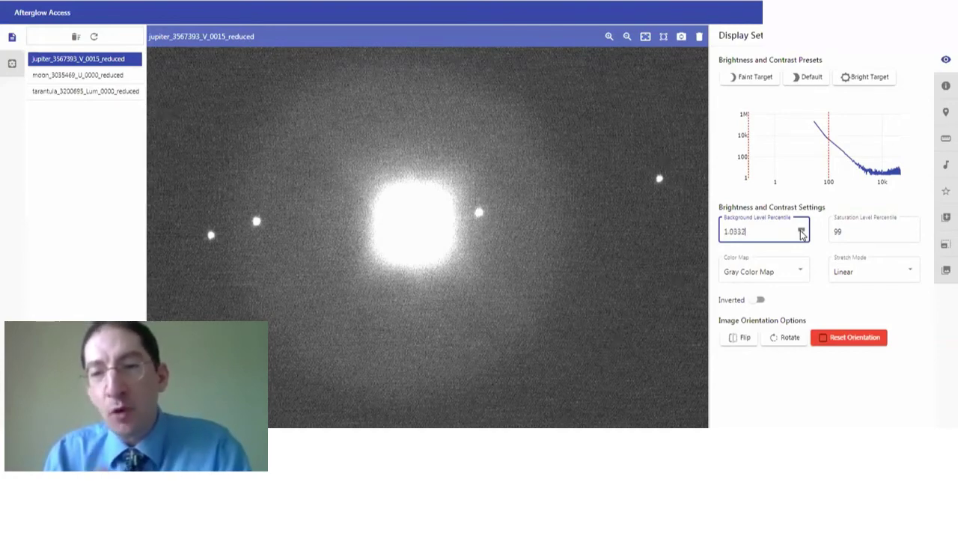
{"action": "left_click", "coordinate": [801, 232]}
{"action": "left_click", "coordinate": [802, 232]}
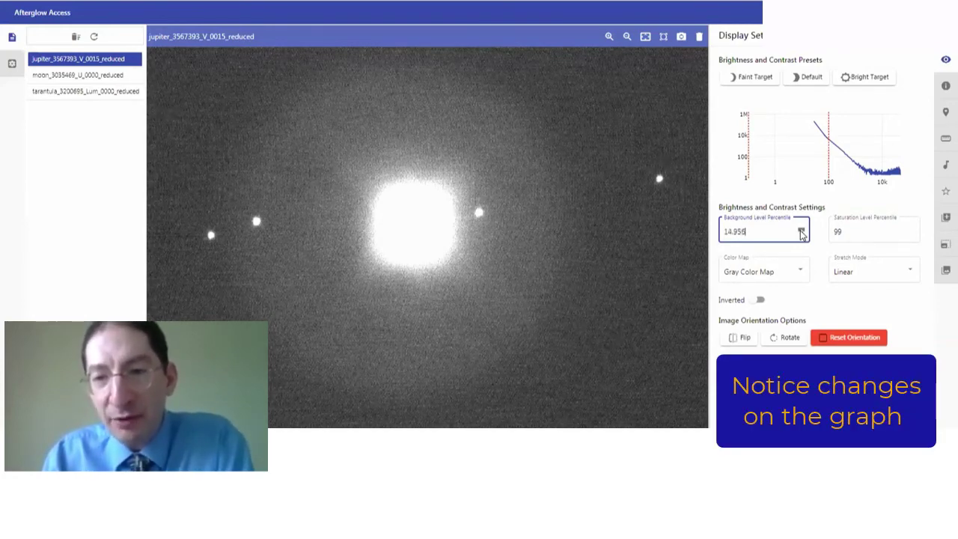
{"action": "left_click", "coordinate": [801, 232]}
{"action": "left_click", "coordinate": [802, 232]}
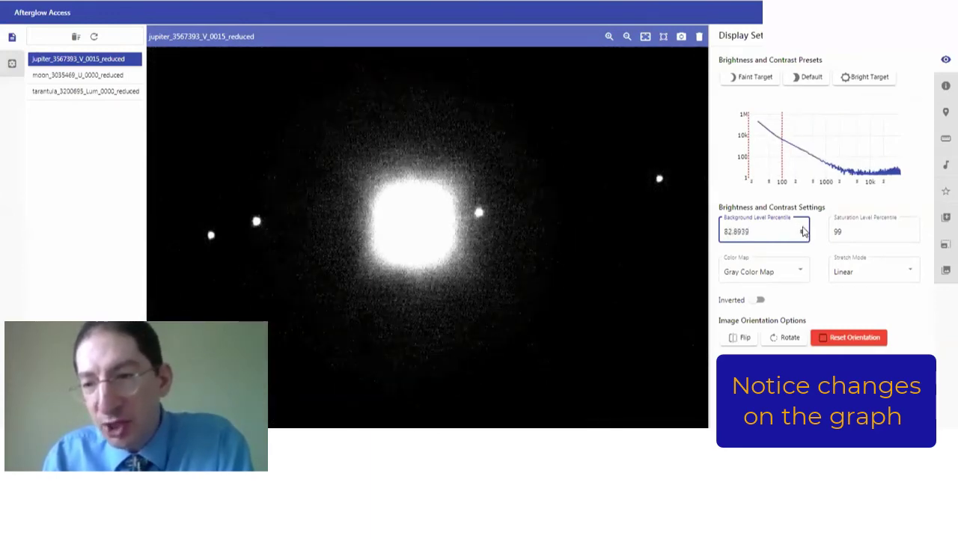
{"action": "left_click", "coordinate": [801, 232]}
{"action": "left_click", "coordinate": [802, 232]}
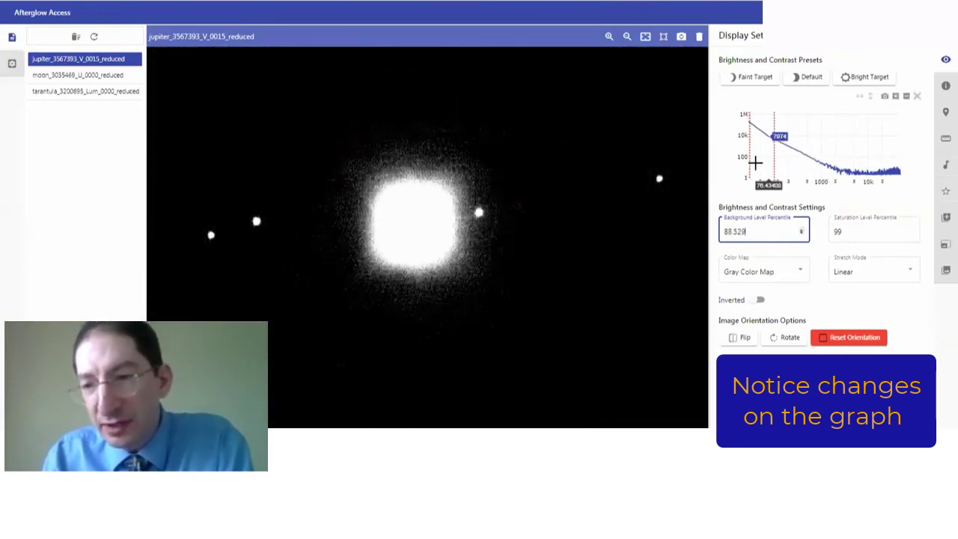
{"action": "left_click", "coordinate": [802, 232]}
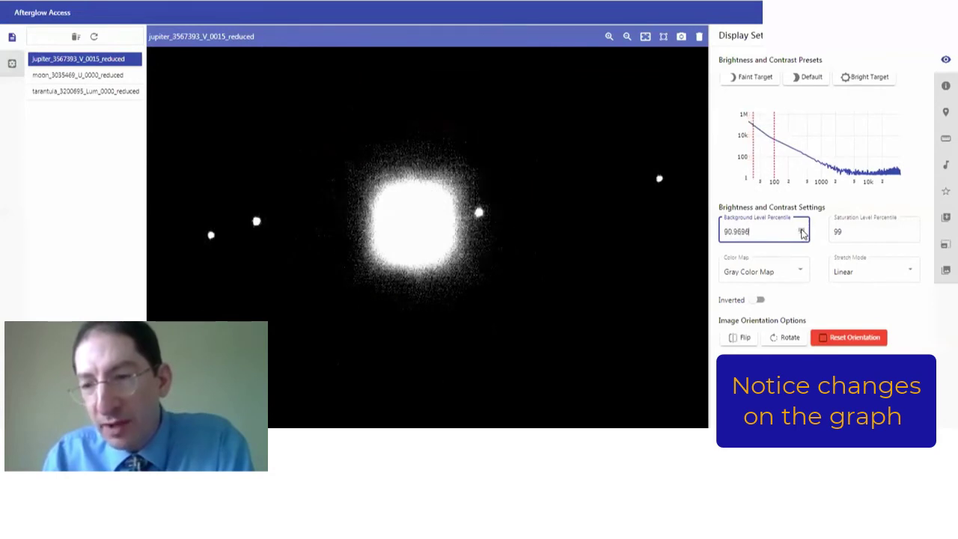
{"action": "left_click", "coordinate": [800, 228]}
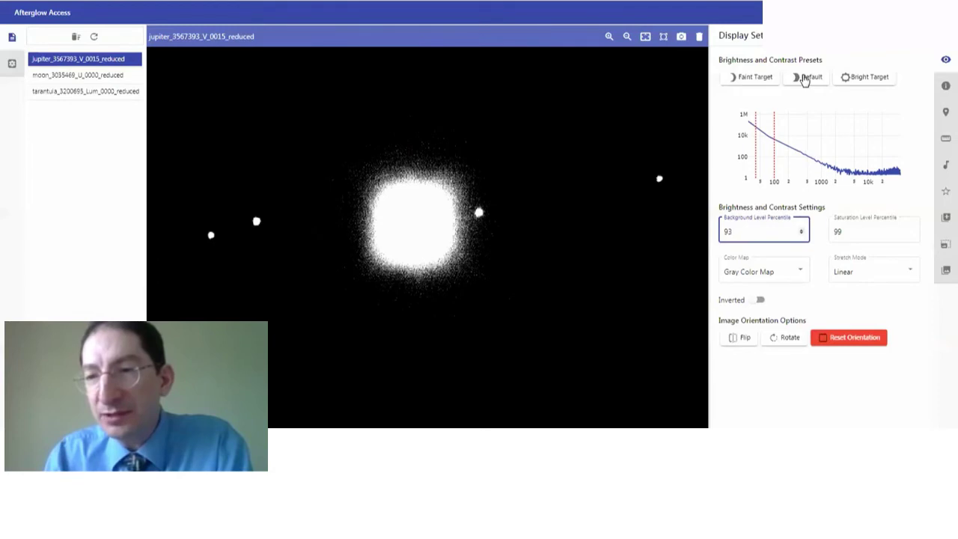
- Reset to the Default preset and start raising the saturation level percentile
{"action": "left_click", "coordinate": [806, 78]}
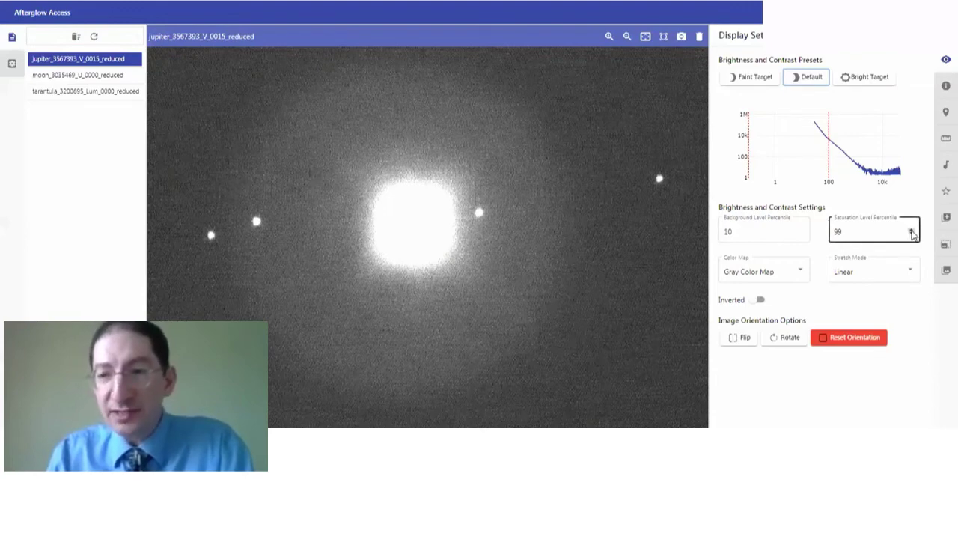
{"action": "left_click", "coordinate": [911, 230]}
{"action": "left_click", "coordinate": [912, 231]}
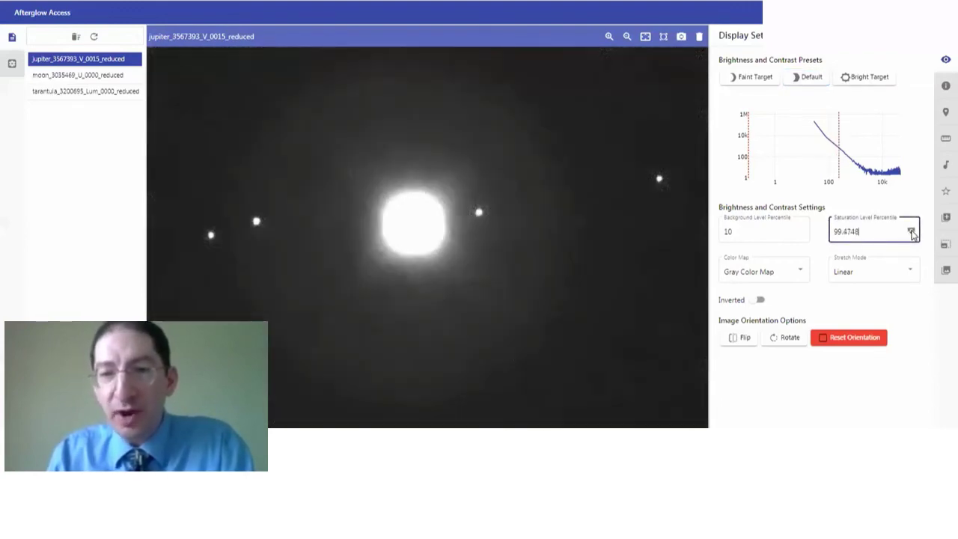
{"action": "left_click", "coordinate": [912, 231]}
{"action": "left_click", "coordinate": [912, 230]}
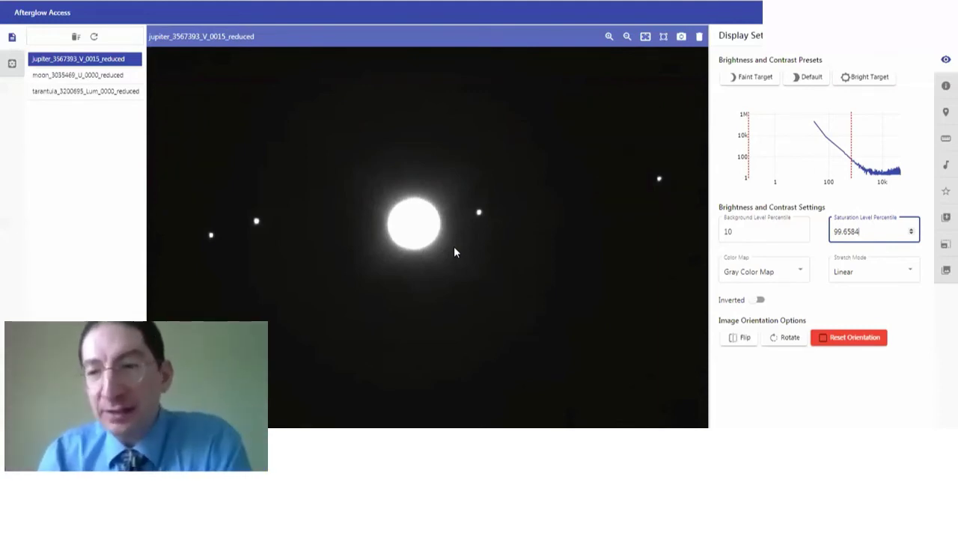
- Keep raising saturation to about 99.996 percentile, zooming in on Jupiter's bands
{"action": "left_click", "coordinate": [911, 232]}
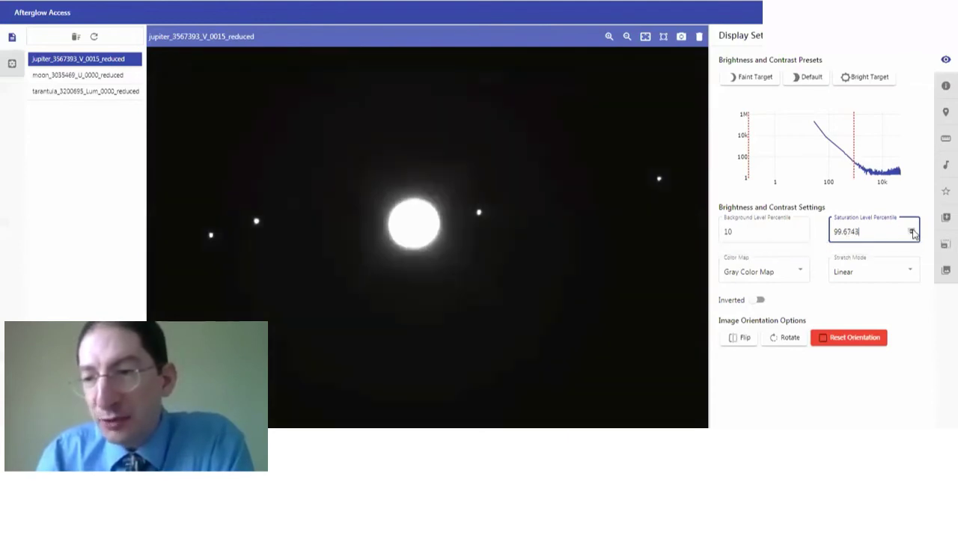
{"action": "left_click", "coordinate": [912, 232]}
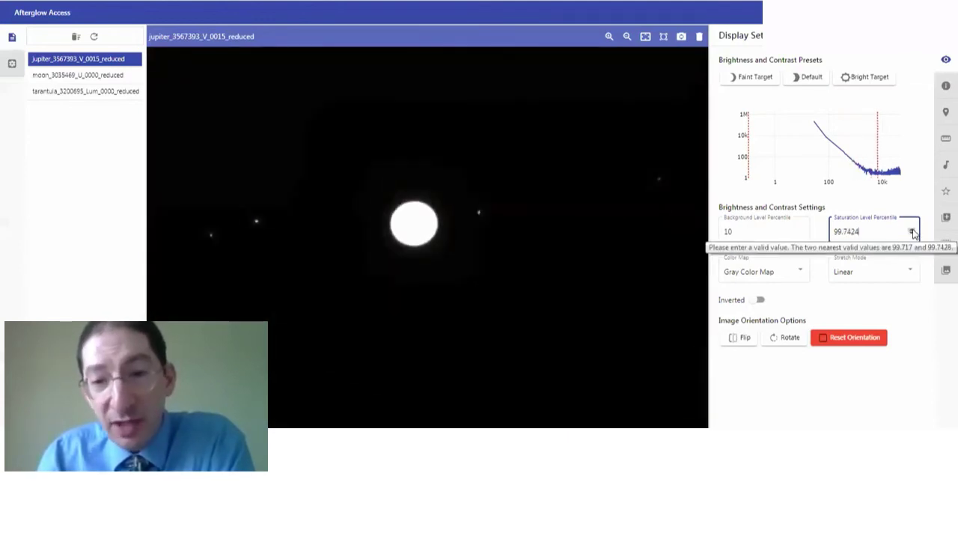
{"action": "left_click", "coordinate": [912, 232]}
{"action": "left_click", "coordinate": [912, 232]}
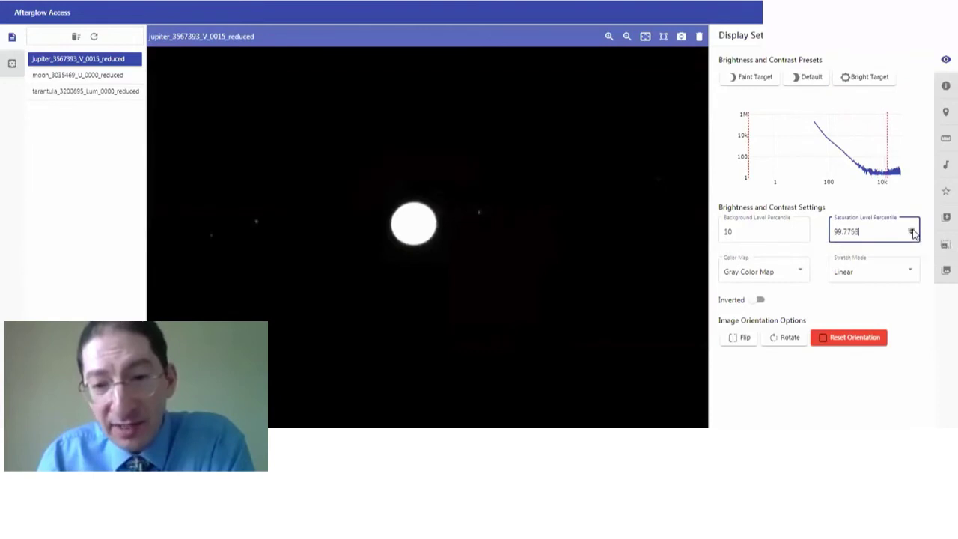
{"action": "left_click", "coordinate": [911, 232]}
{"action": "left_click", "coordinate": [912, 232]}
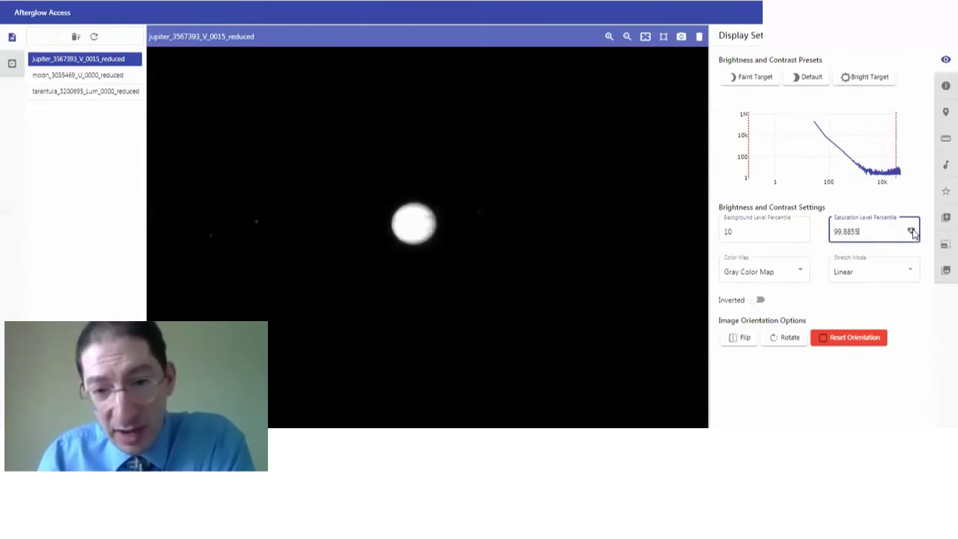
{"action": "left_click", "coordinate": [911, 232]}
{"action": "left_click", "coordinate": [911, 232]}
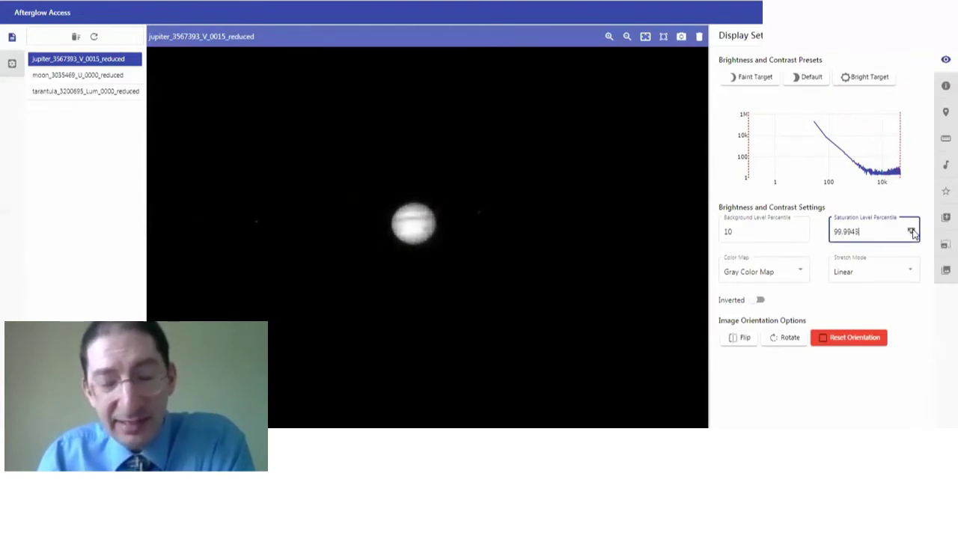
{"action": "scroll", "coordinate": [432, 228], "scroll_direction": "up", "scroll_amount": 3}
{"action": "scroll", "coordinate": [432, 228], "scroll_direction": "up", "scroll_amount": 2}
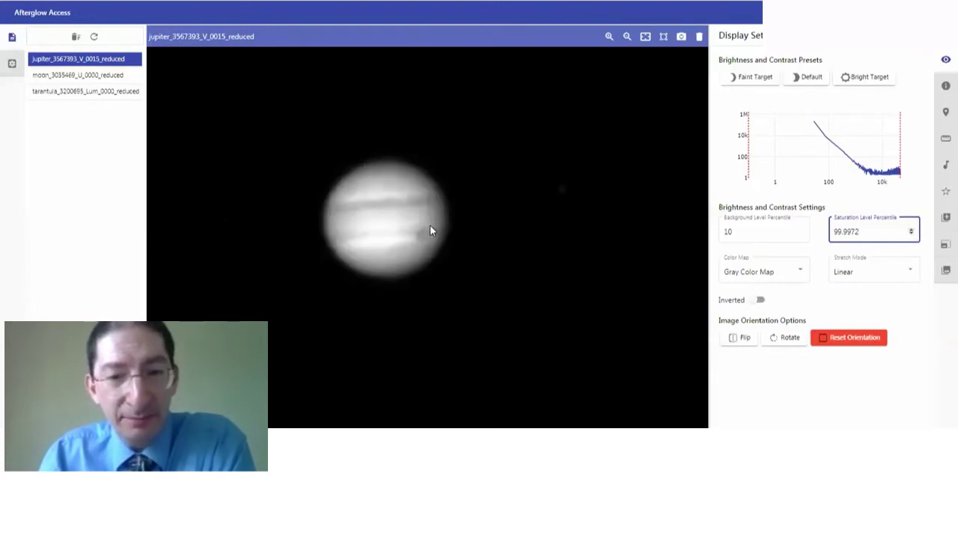
{"action": "left_click", "coordinate": [911, 232]}
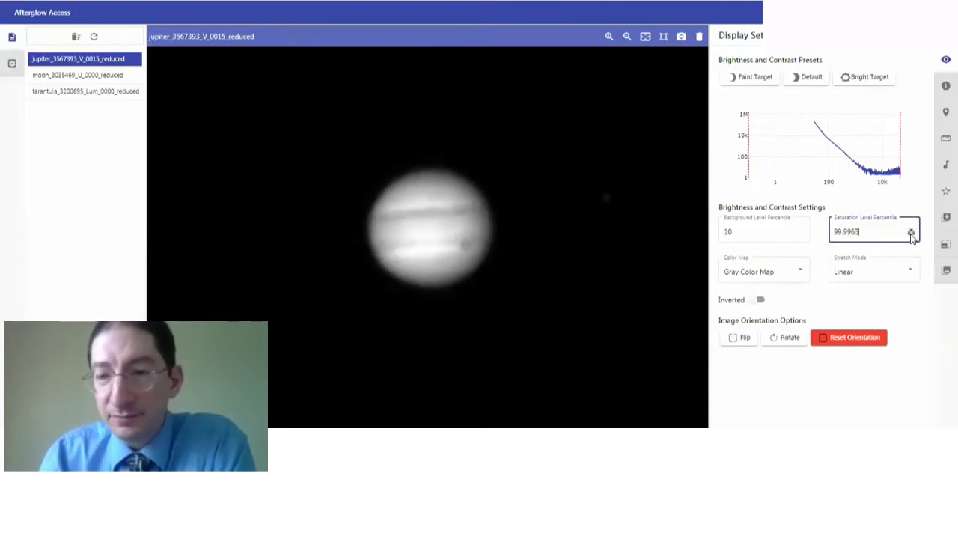
- Apply Bright Target, then lower saturation to 99.665 percentile so Jupiter washes out white
{"action": "left_click", "coordinate": [853, 78]}
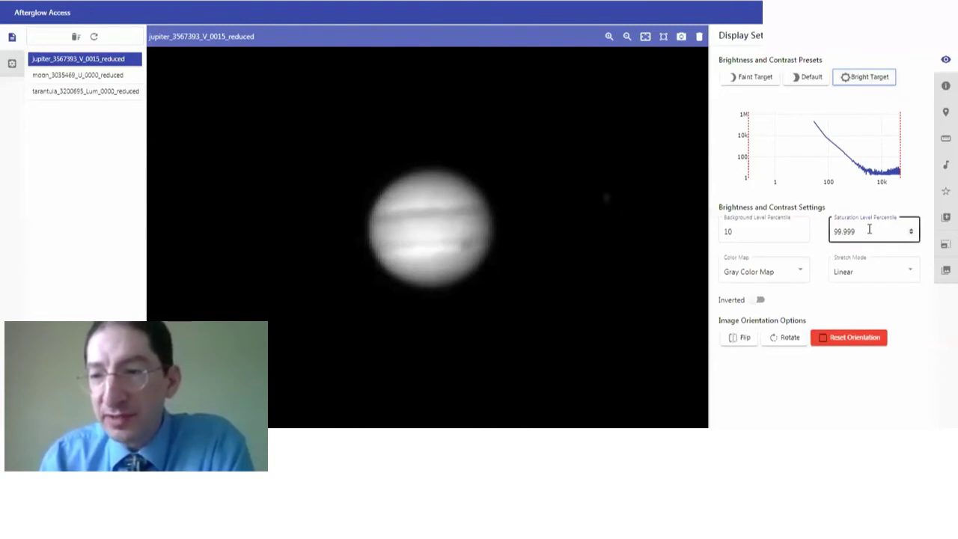
{"action": "left_click", "coordinate": [911, 234]}
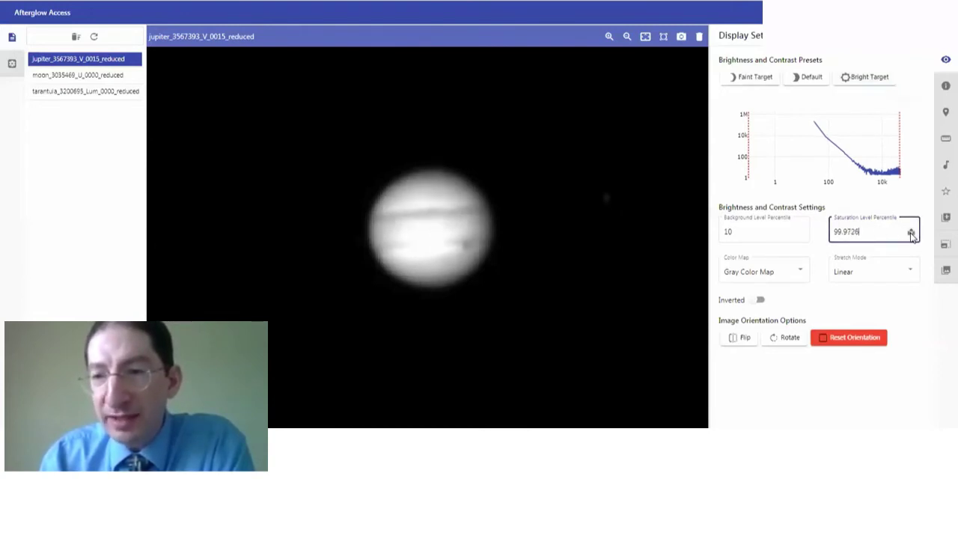
{"action": "left_click", "coordinate": [911, 234]}
{"action": "left_click", "coordinate": [911, 234]}
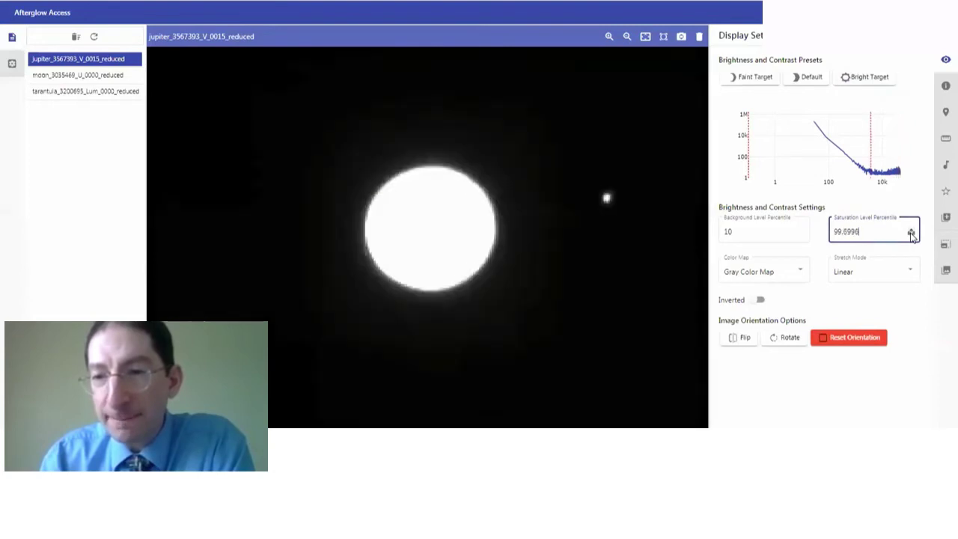
{"action": "left_click", "coordinate": [912, 234]}
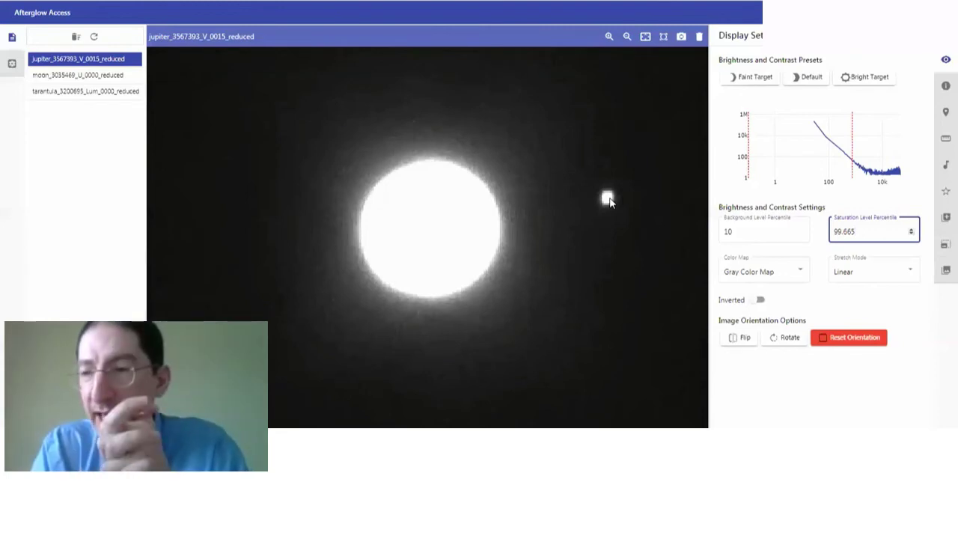
- Open the Tarantula Nebula image, fit it to the viewer and zoom in
{"action": "left_click", "coordinate": [127, 93]}
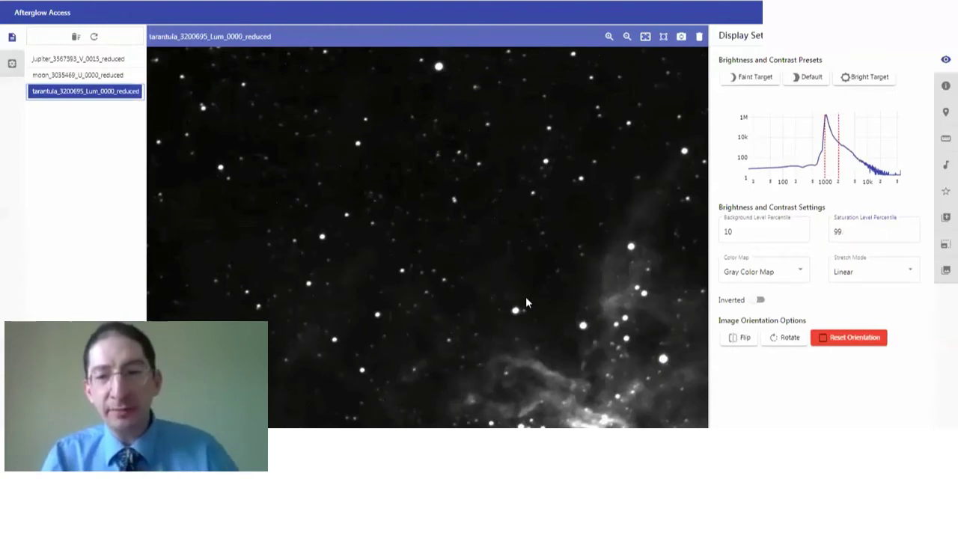
{"action": "left_click_drag", "start_coordinate": [570, 356], "coordinate": [492, 48]}
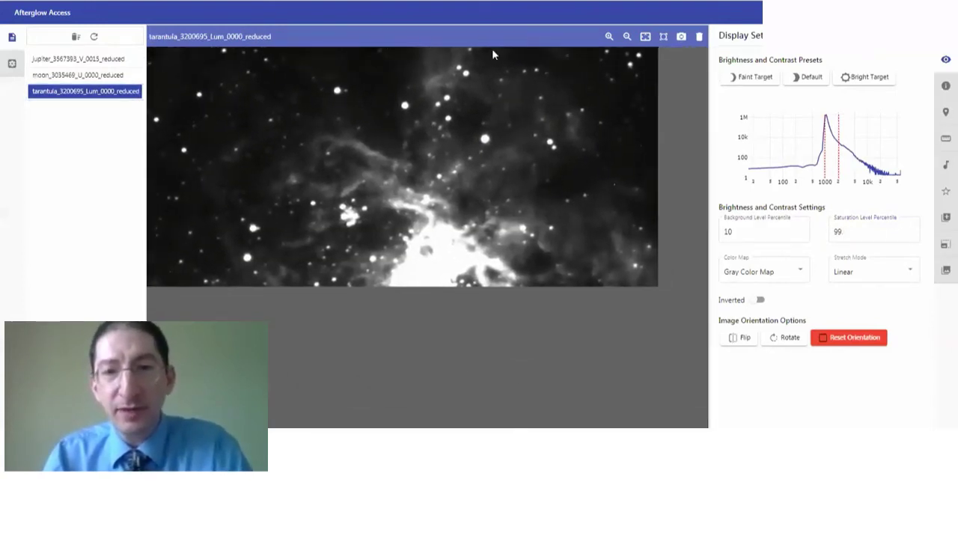
{"action": "left_click", "coordinate": [645, 36]}
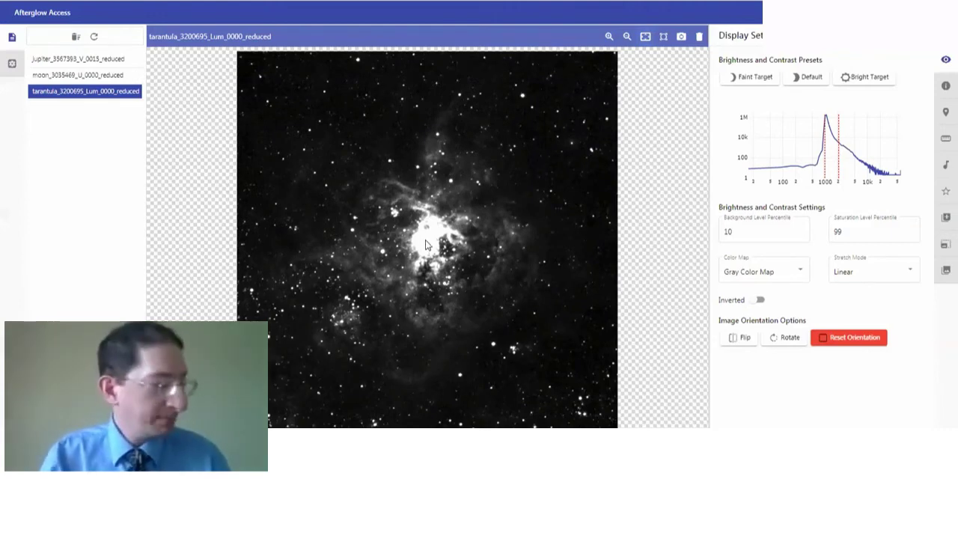
{"action": "scroll", "coordinate": [425, 244], "scroll_direction": "up", "scroll_amount": 1}
{"action": "scroll", "coordinate": [425, 244], "scroll_direction": "up", "scroll_amount": 1}
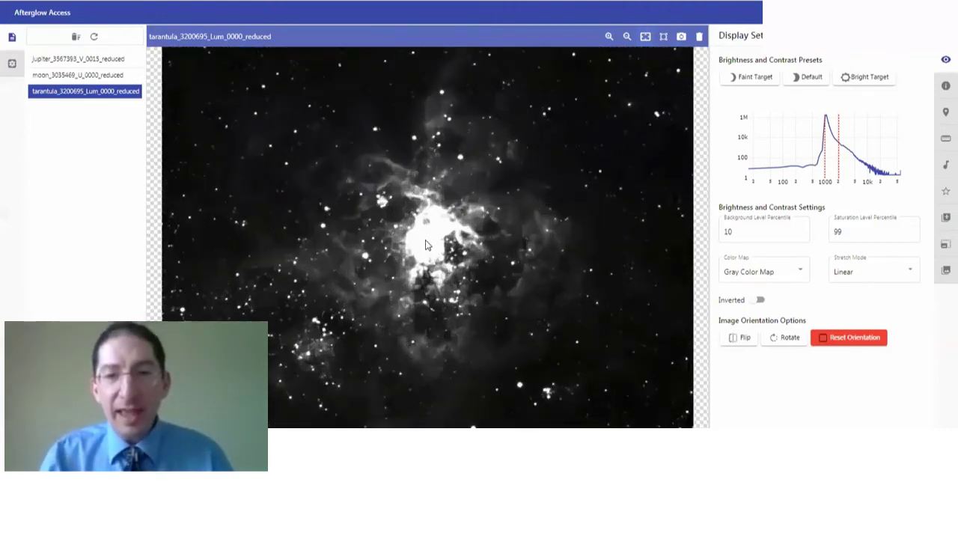
{"action": "scroll", "coordinate": [425, 244], "scroll_direction": "up", "scroll_amount": 1}
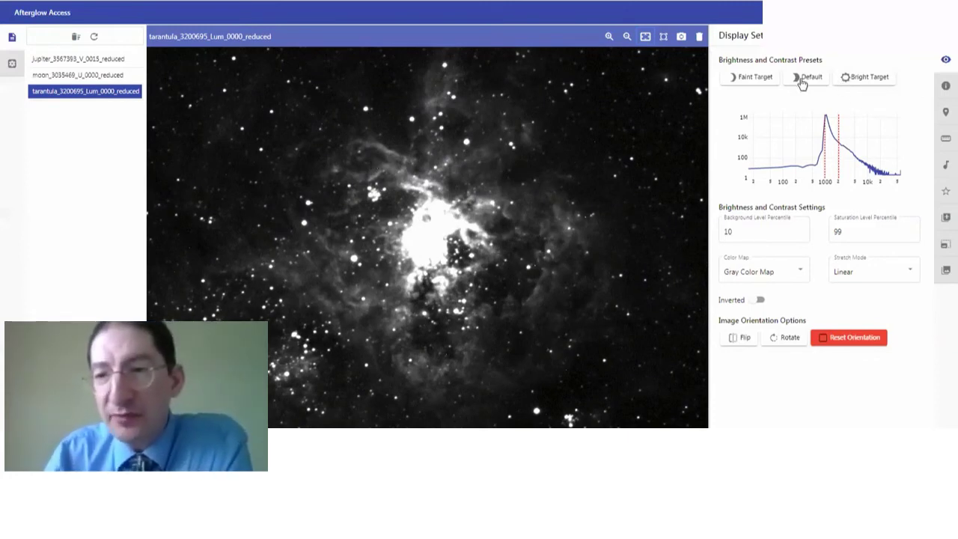
- Try the Bright Target, Default and Faint Target presets on the nebula
{"action": "left_click", "coordinate": [865, 80]}
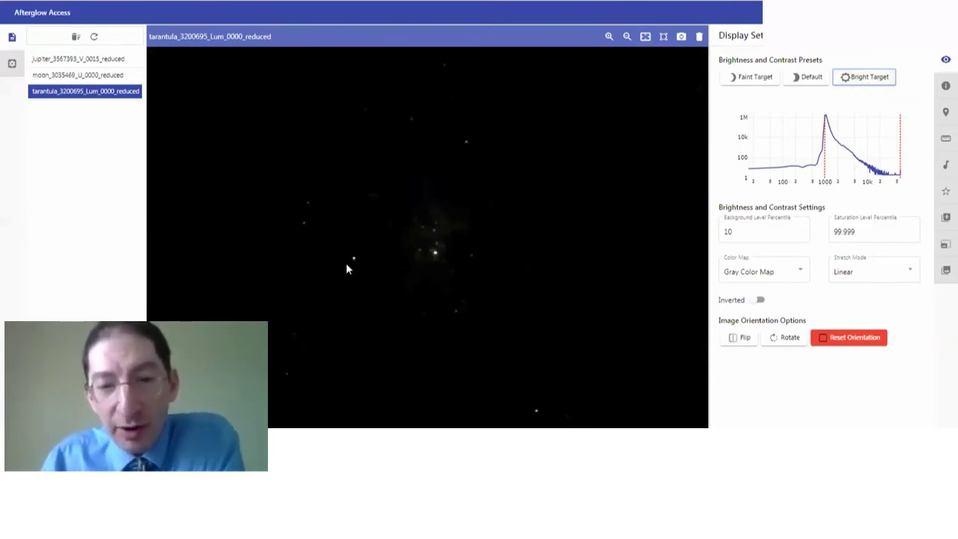
{"action": "left_click", "coordinate": [812, 78]}
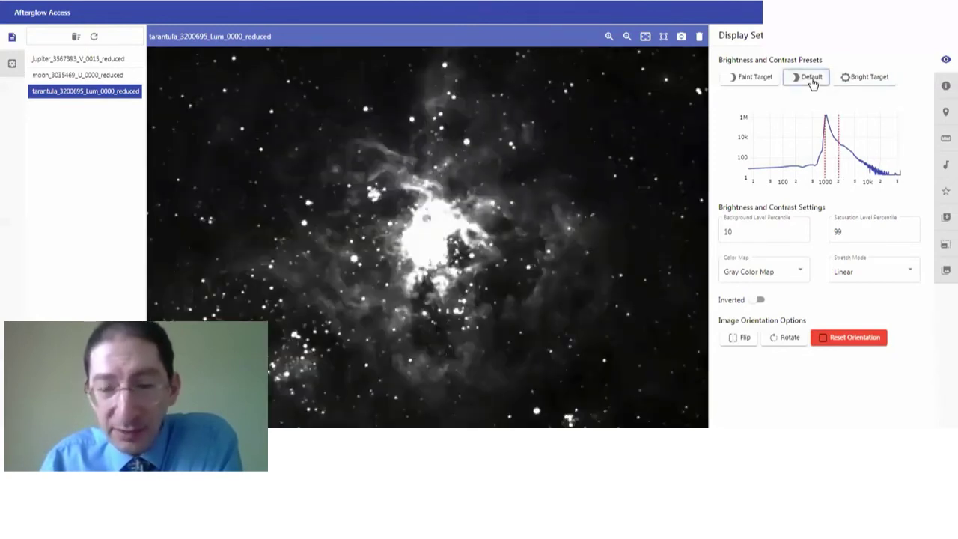
{"action": "left_click", "coordinate": [755, 78]}
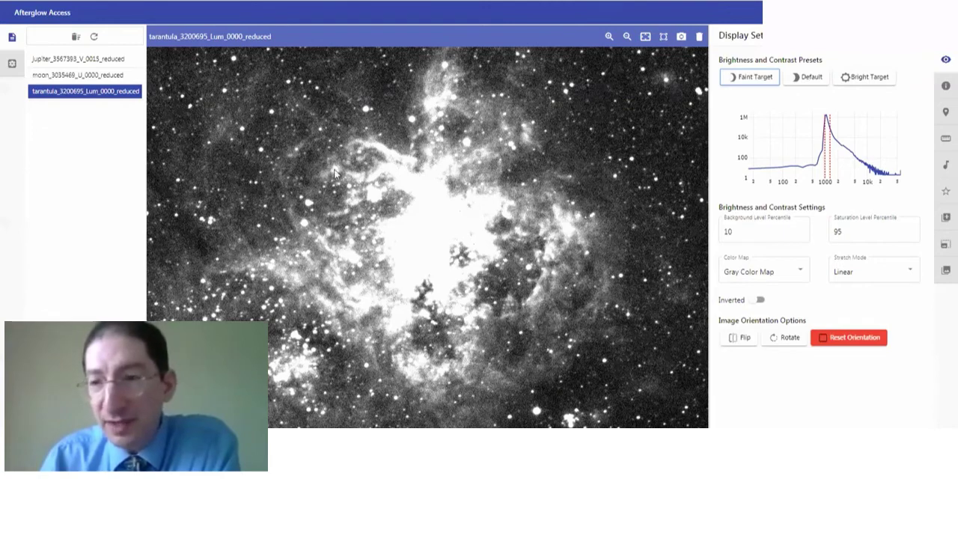
{"action": "left_click", "coordinate": [757, 87]}
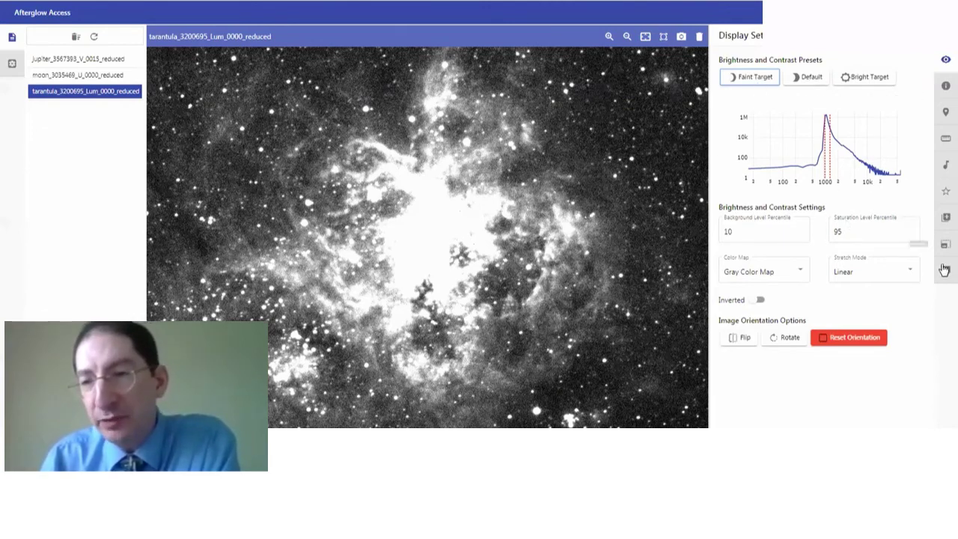
{"action": "type", "text": ".5"}
- Adjust the saturation level percentile to about 98.2
{"action": "left_click", "coordinate": [912, 231]}
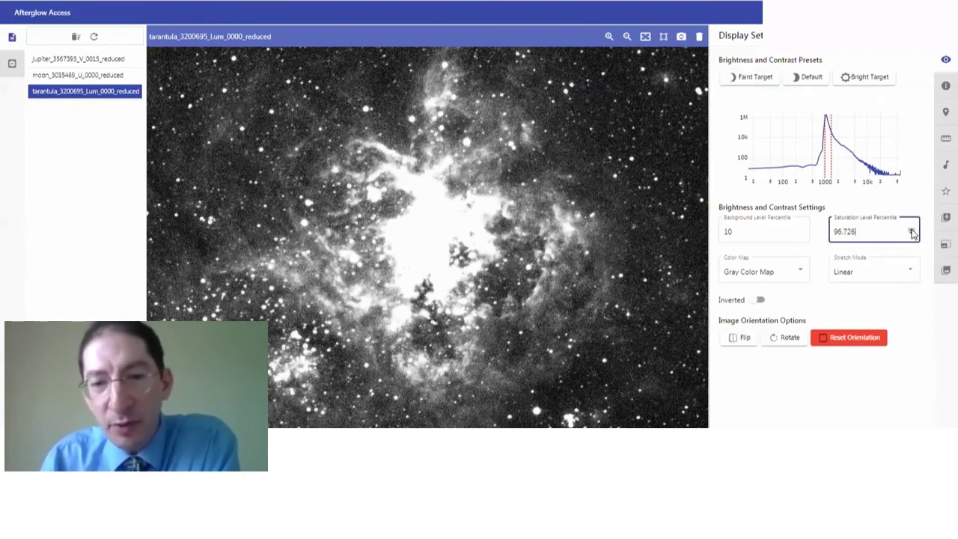
{"action": "left_click", "coordinate": [912, 230]}
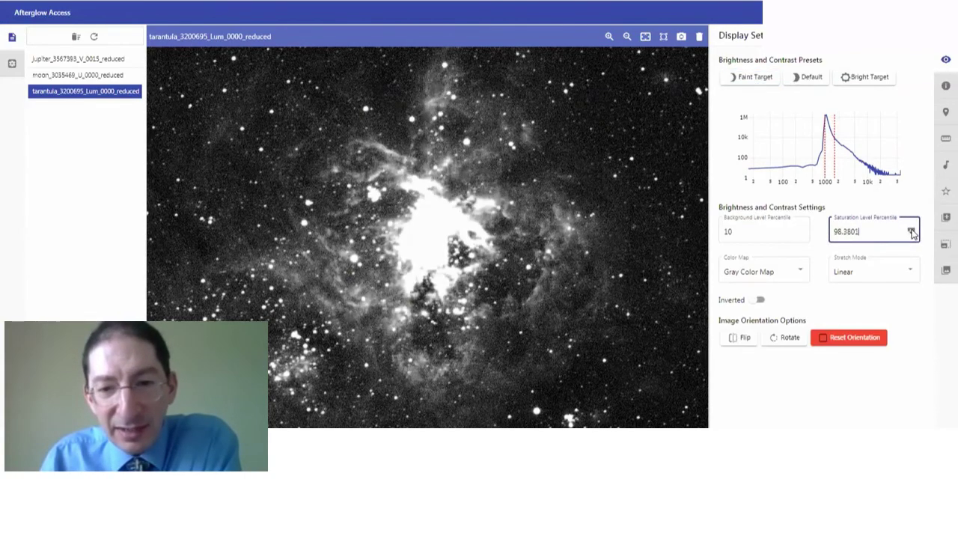
{"action": "left_click", "coordinate": [911, 231]}
{"action": "left_click", "coordinate": [912, 234]}
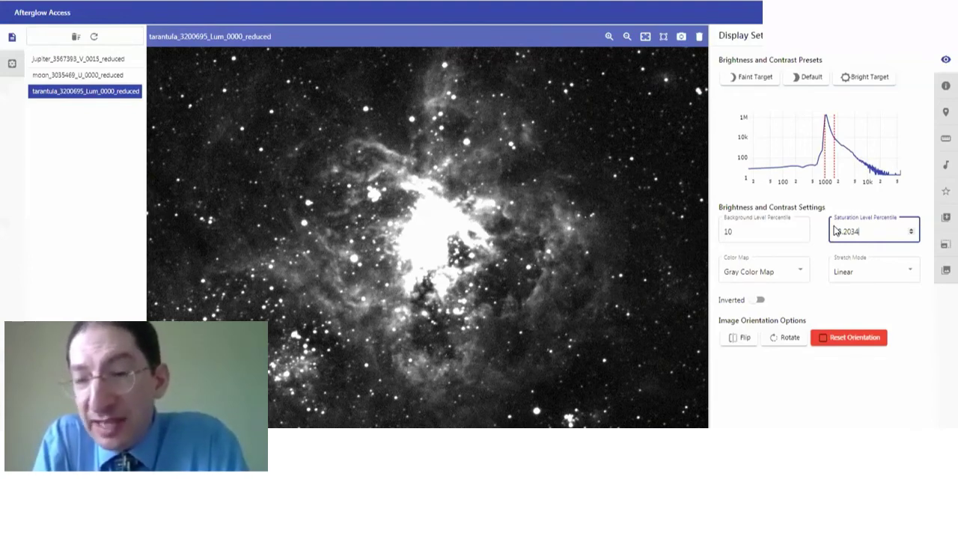
- Reset to the Default preset and switch the stretch mode to logarithmic
{"action": "left_click", "coordinate": [807, 76]}
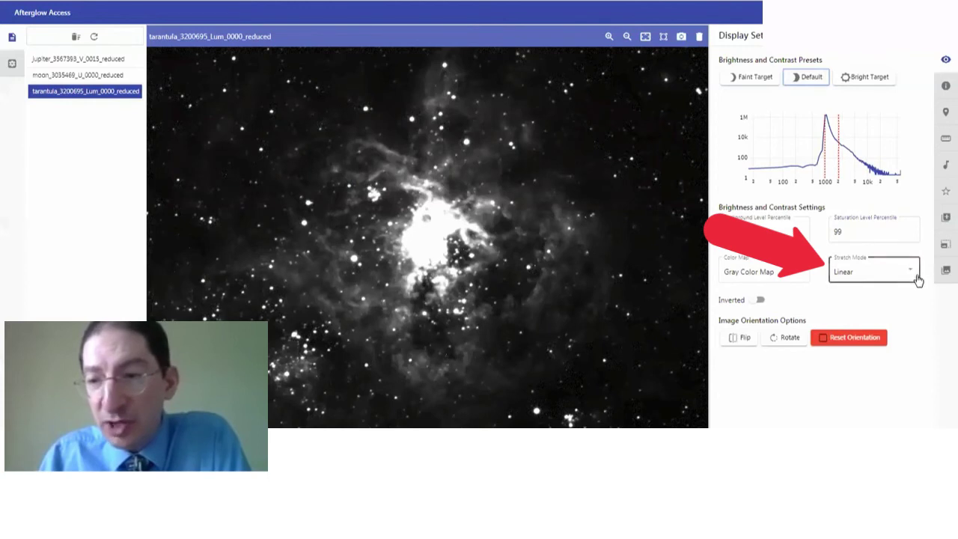
{"action": "left_click", "coordinate": [915, 274]}
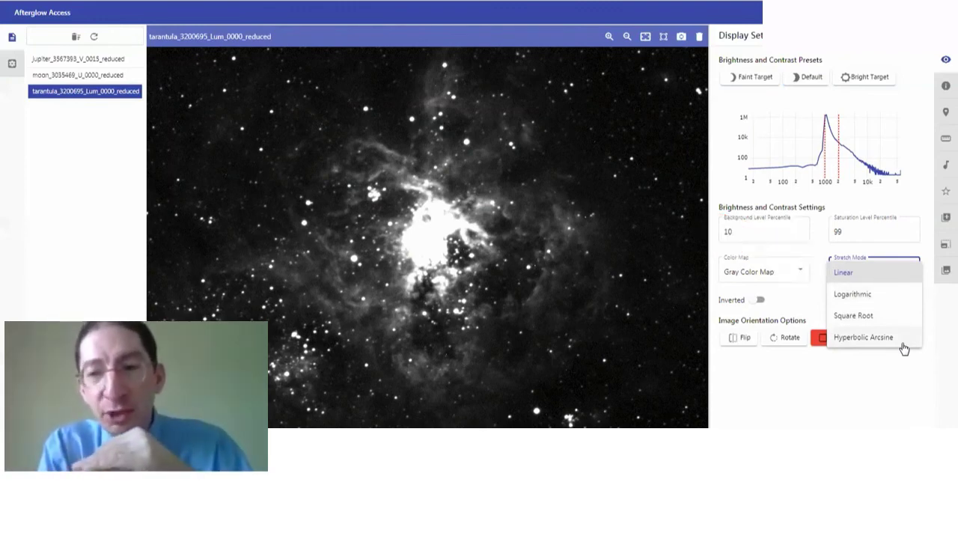
{"action": "left_click", "coordinate": [878, 295]}
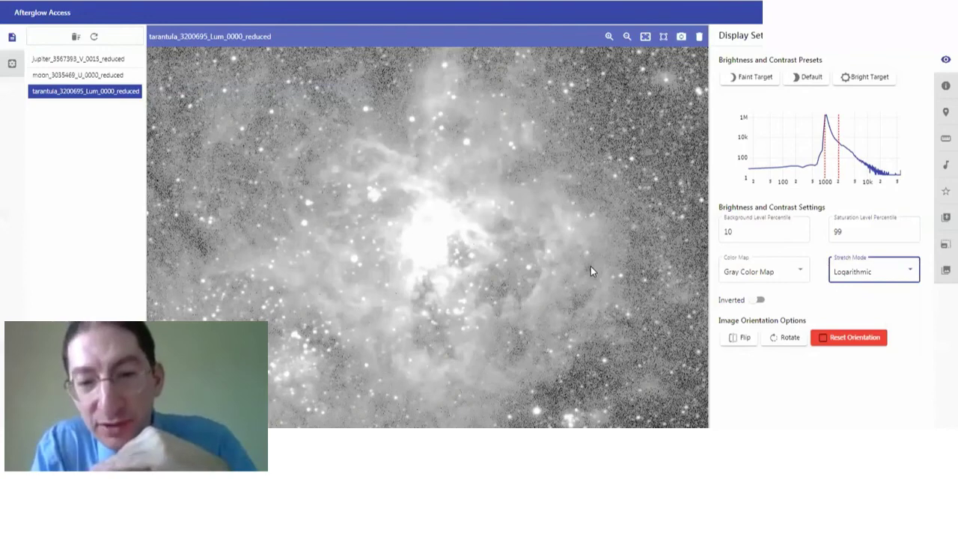
- Raise the background level percentile to about 61.989 to darken the sky
{"action": "left_click", "coordinate": [802, 231]}
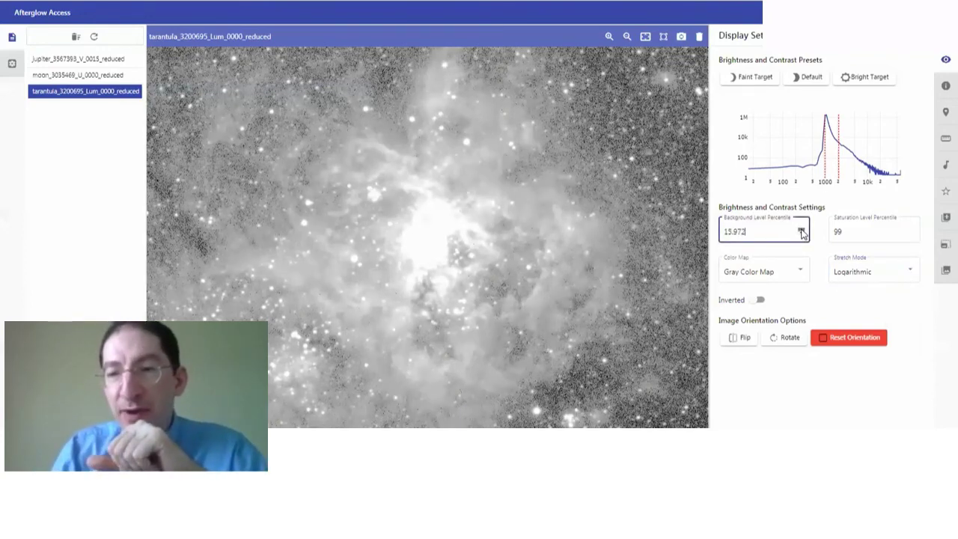
{"action": "left_click", "coordinate": [802, 232]}
{"action": "left_click", "coordinate": [802, 232]}
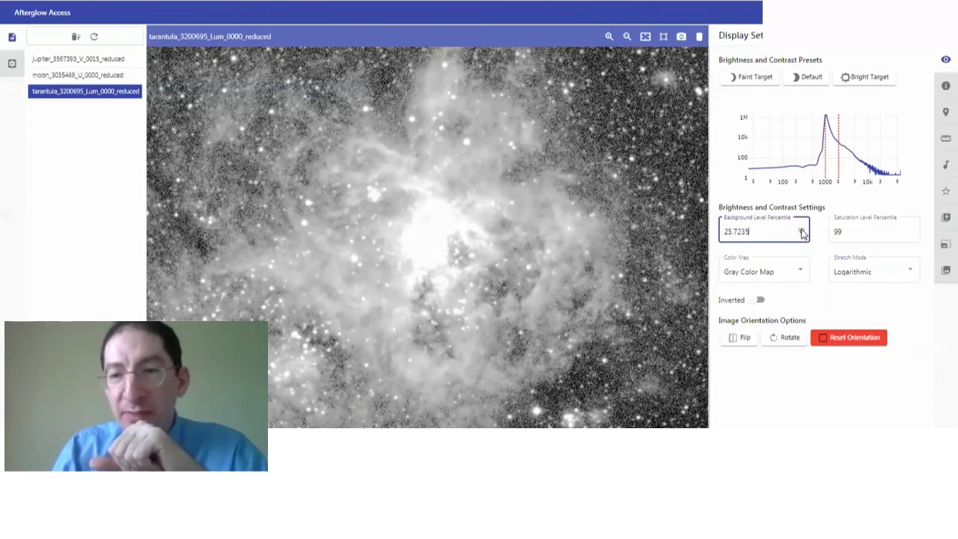
{"action": "left_click", "coordinate": [802, 232]}
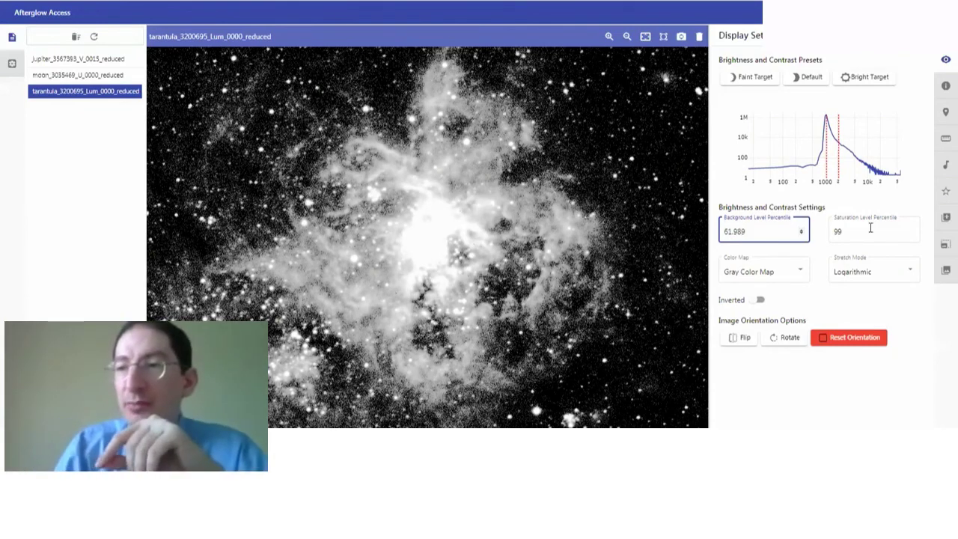
- Fine-tune the saturation level percentile to 99.64
{"action": "left_click", "coordinate": [911, 234]}
{"action": "left_click", "coordinate": [912, 232]}
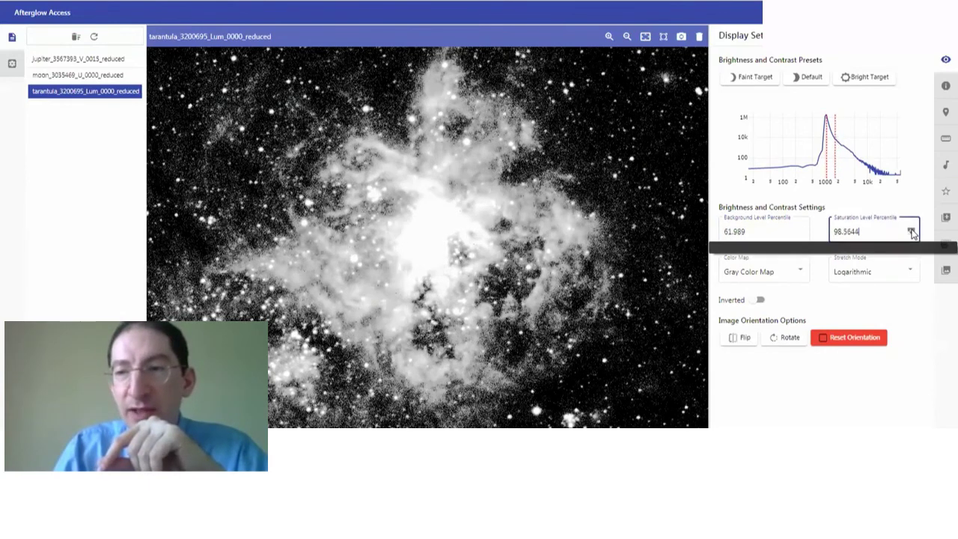
{"action": "left_click", "coordinate": [911, 232]}
{"action": "left_click", "coordinate": [912, 232]}
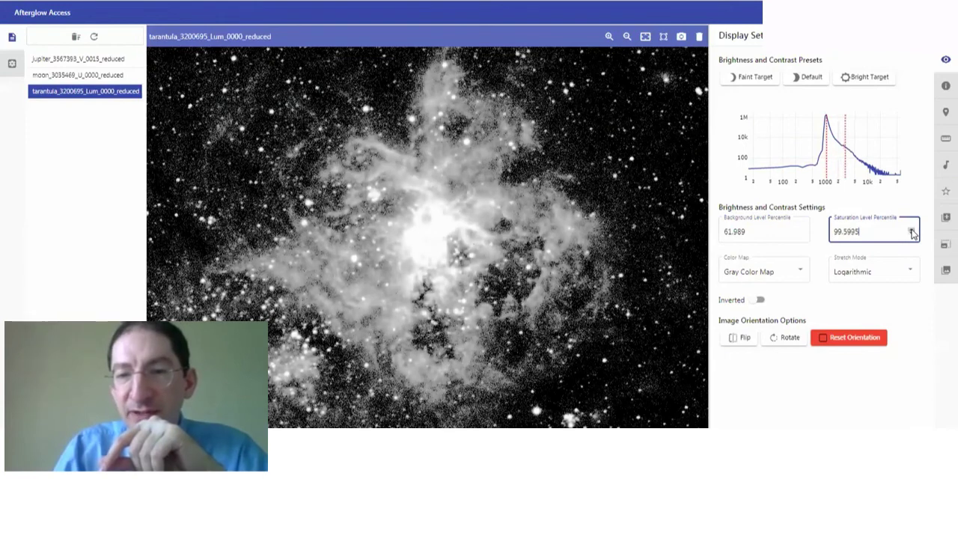
{"action": "left_click", "coordinate": [911, 232]}
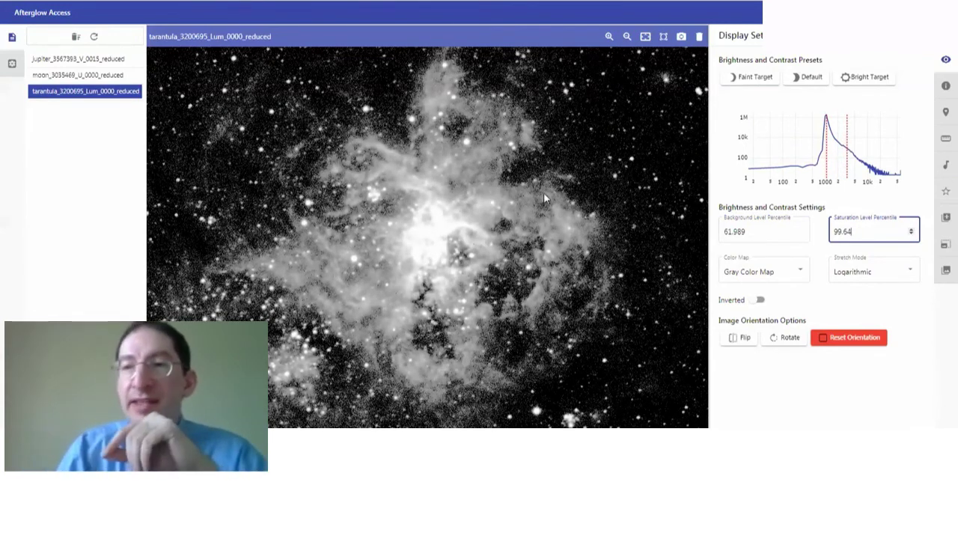
- Reset to the Default preset and try the square root stretch
{"action": "left_click", "coordinate": [809, 78]}
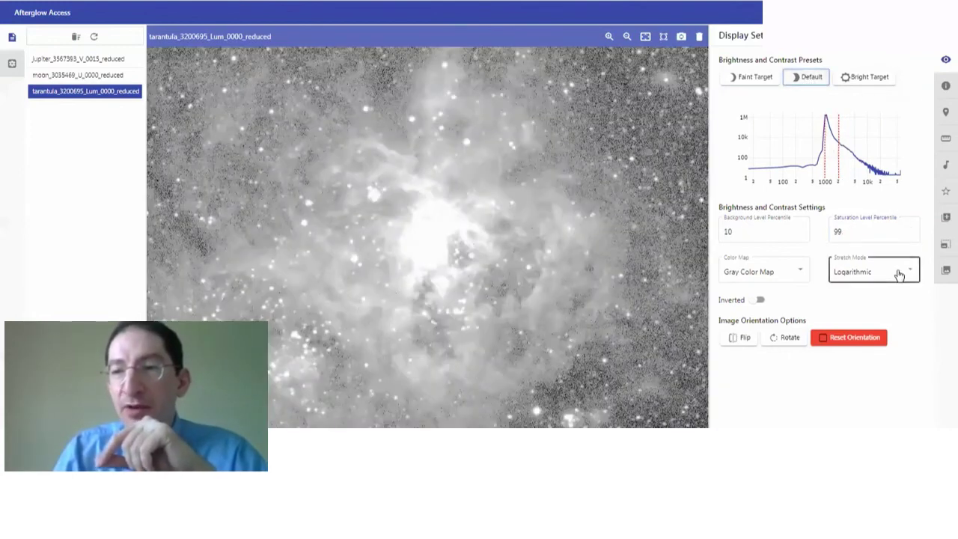
{"action": "left_click", "coordinate": [899, 275]}
{"action": "left_click", "coordinate": [877, 292]}
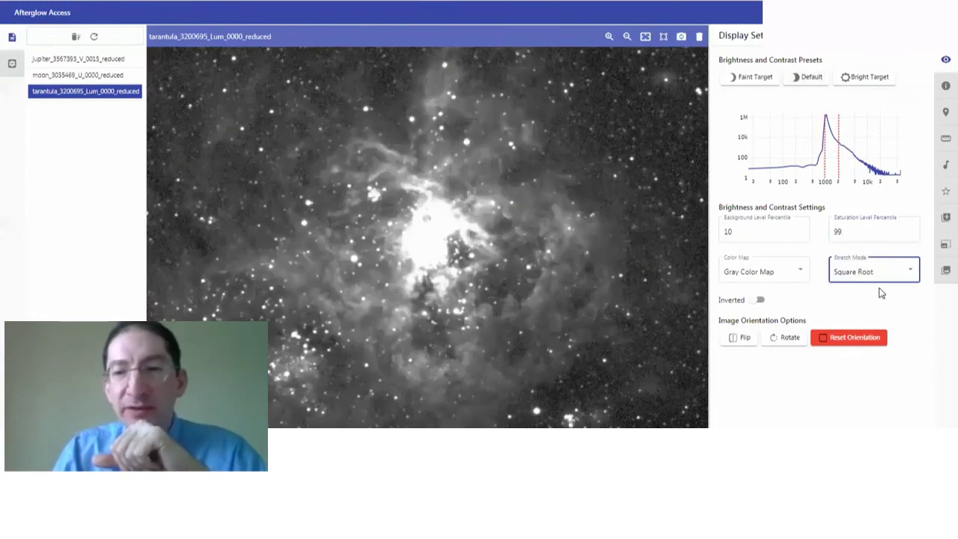
- Switch to a hyperbolic arcsine stretch and raise background to 46.257 percentile
{"action": "left_click", "coordinate": [883, 276]}
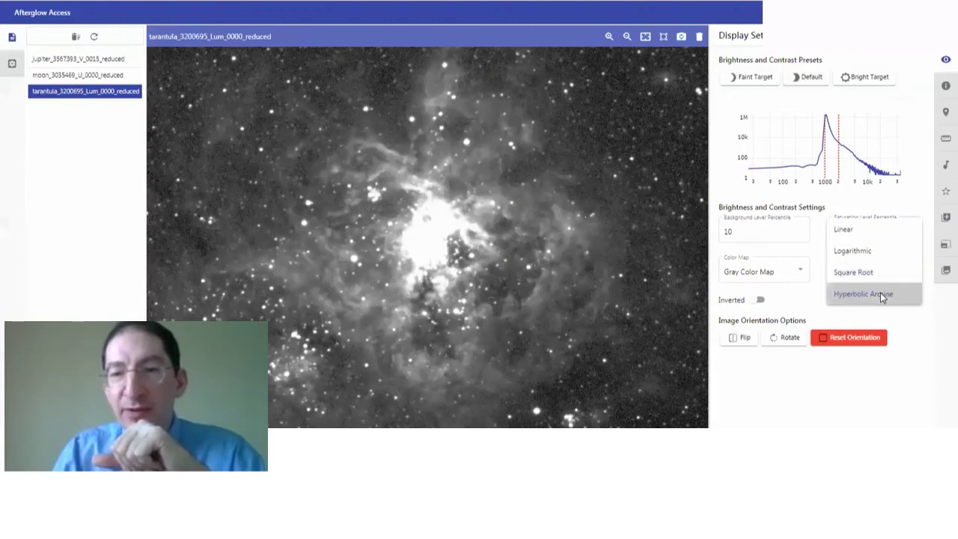
{"action": "left_click", "coordinate": [882, 295]}
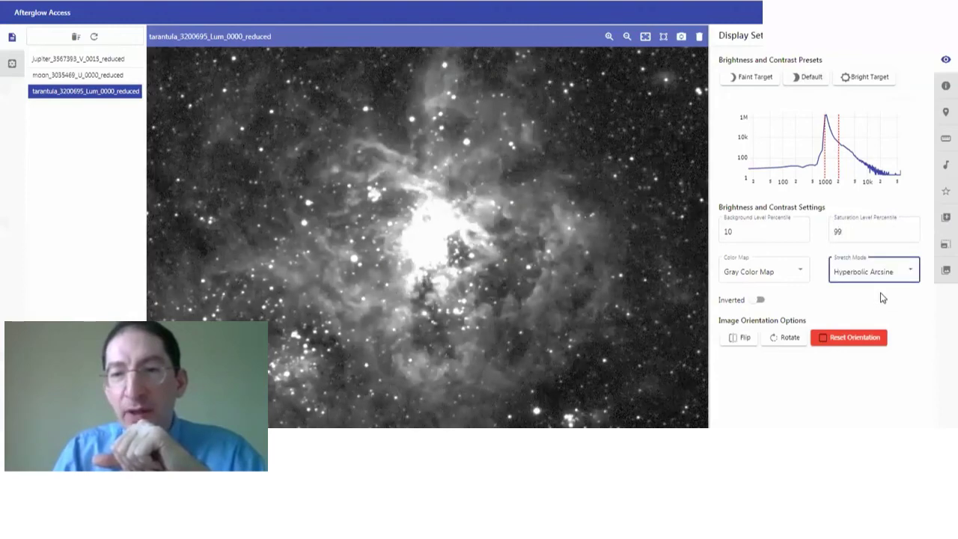
{"action": "left_click", "coordinate": [801, 231]}
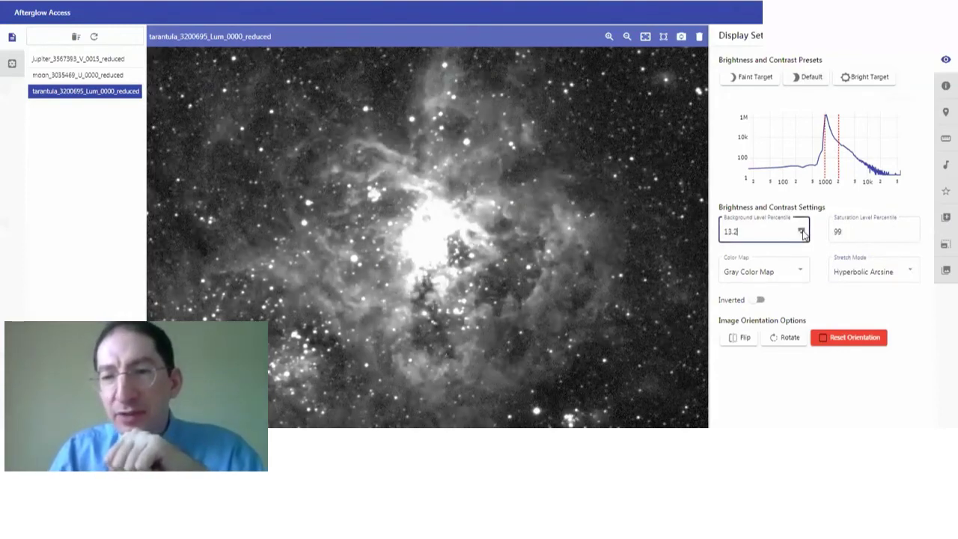
{"action": "left_click_drag", "start_coordinate": [801, 233], "coordinate": [802, 233]}
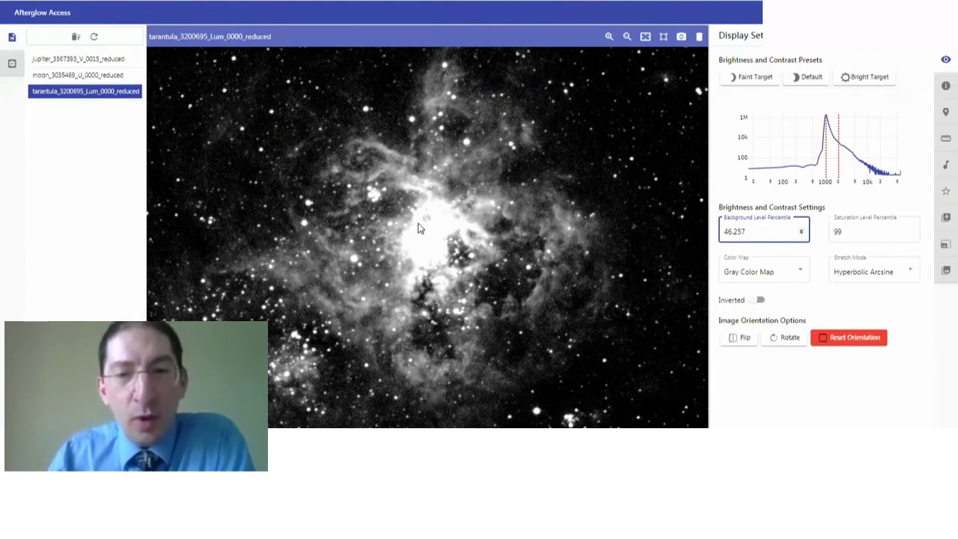
- Toggle inversion on and off, try Rainbow, then settle on the Heat colour map
{"action": "left_click", "coordinate": [756, 301]}
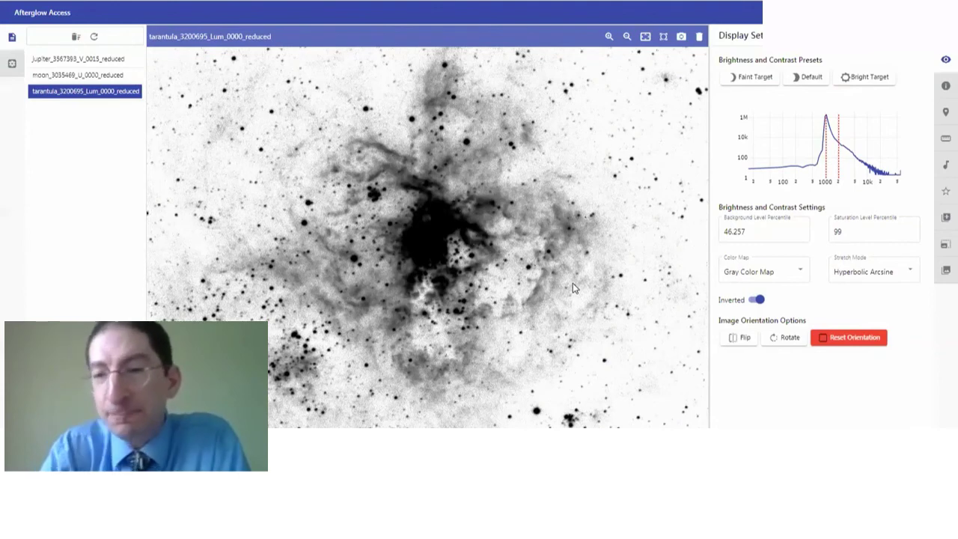
{"action": "left_click", "coordinate": [755, 300]}
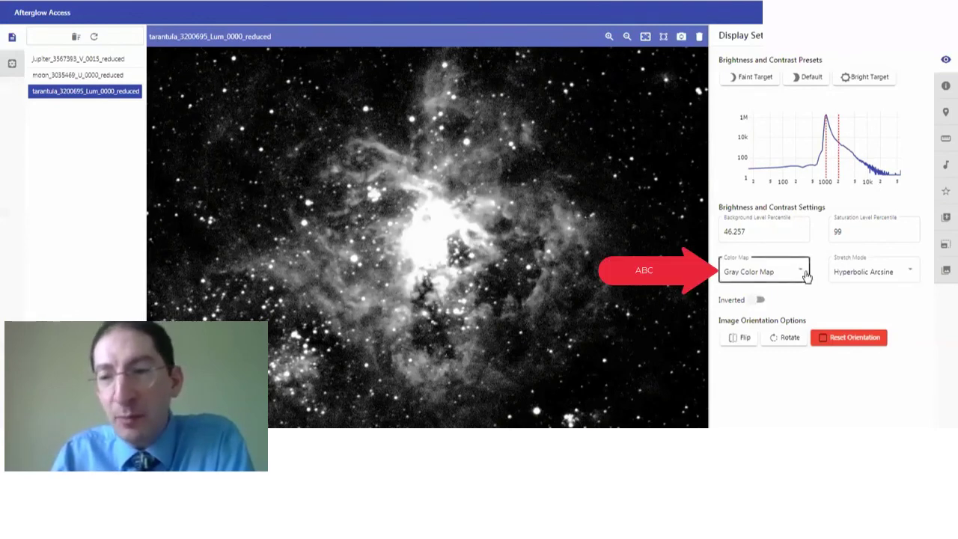
{"action": "left_click", "coordinate": [806, 273]}
{"action": "left_click", "coordinate": [787, 295]}
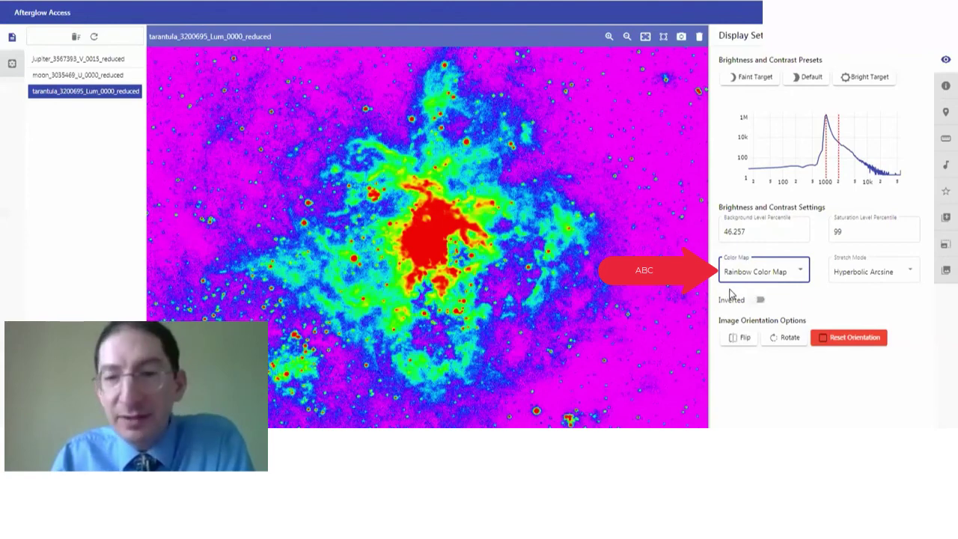
{"action": "left_click", "coordinate": [801, 271]}
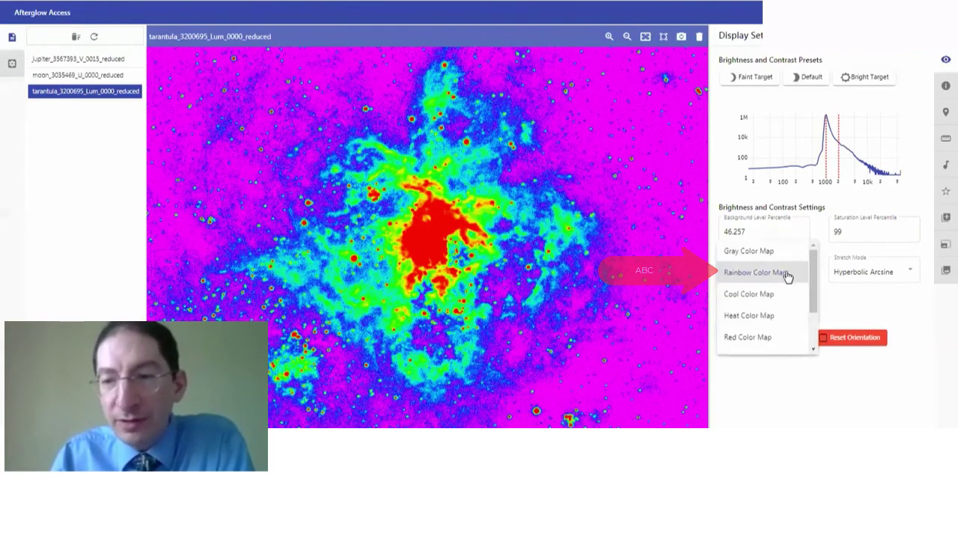
{"action": "left_click", "coordinate": [763, 317]}
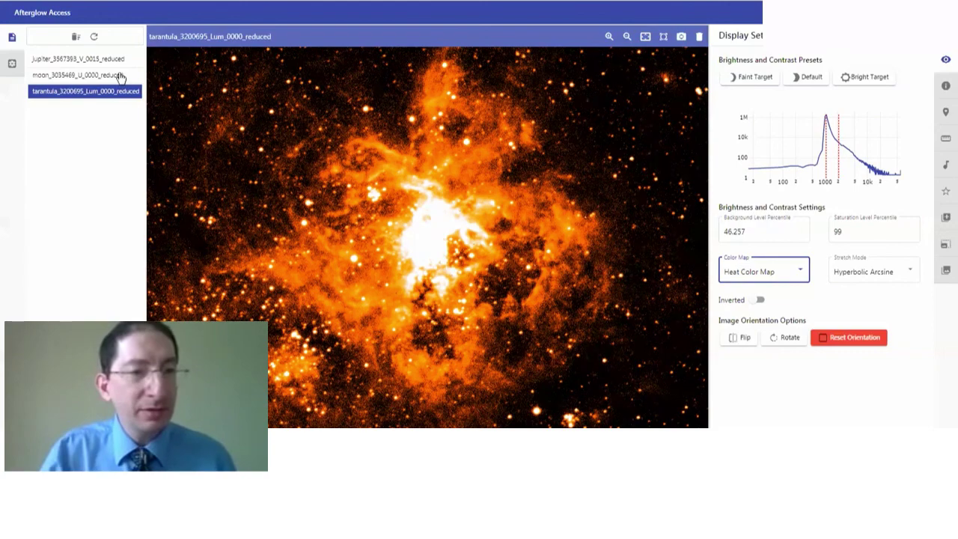
- Switch to the Moon image, zoom it to fit, and apply the Bright Target preset
{"action": "key", "text": "Up"}
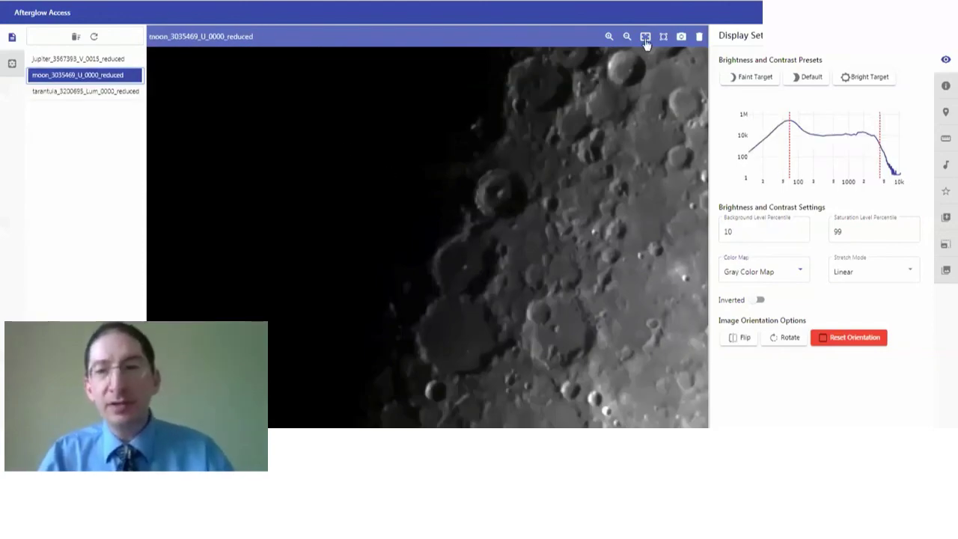
{"action": "left_click", "coordinate": [645, 37]}
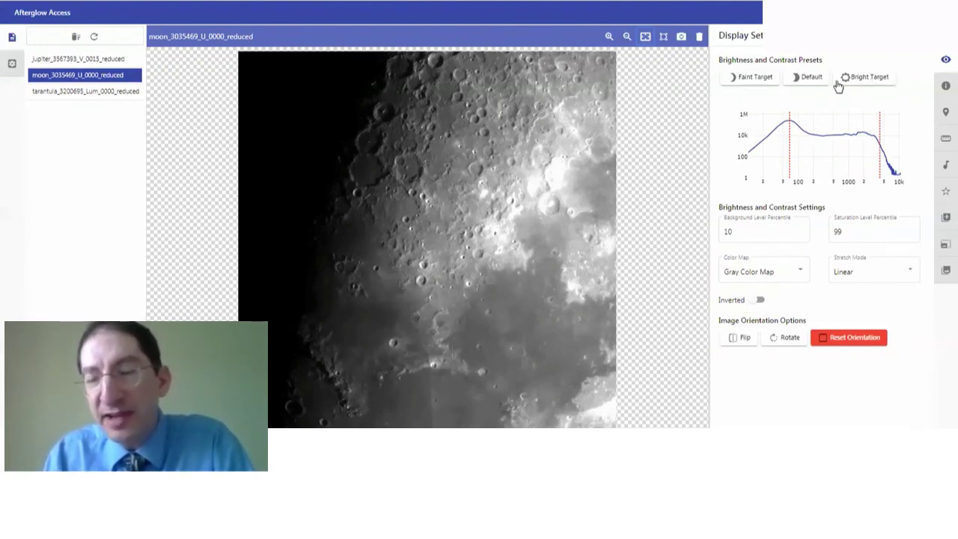
{"action": "left_click", "coordinate": [761, 83]}
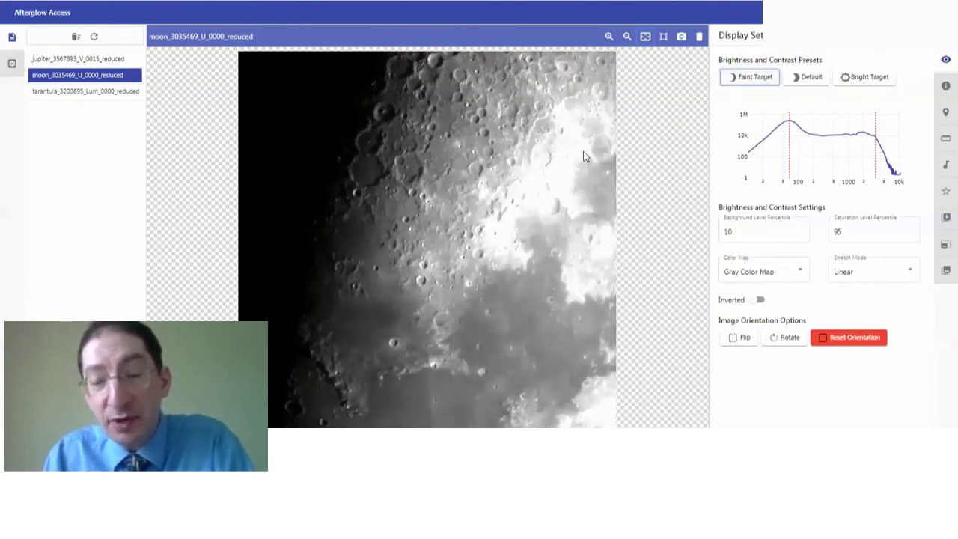
{"action": "left_click", "coordinate": [811, 78]}
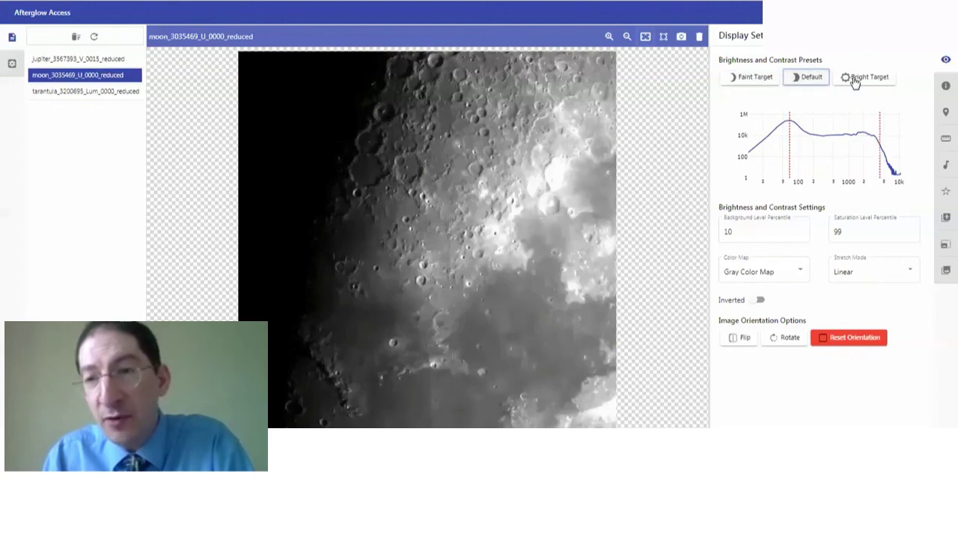
{"action": "left_click", "coordinate": [855, 77]}
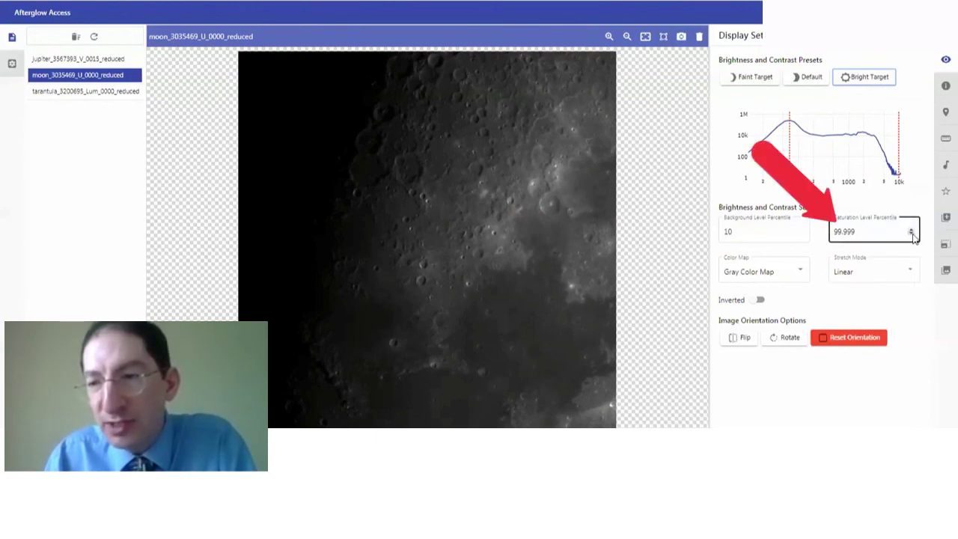
- Bring the Moon's saturation percentile down to 99.7892 and apply the Cool colour map
{"action": "left_click", "coordinate": [911, 234]}
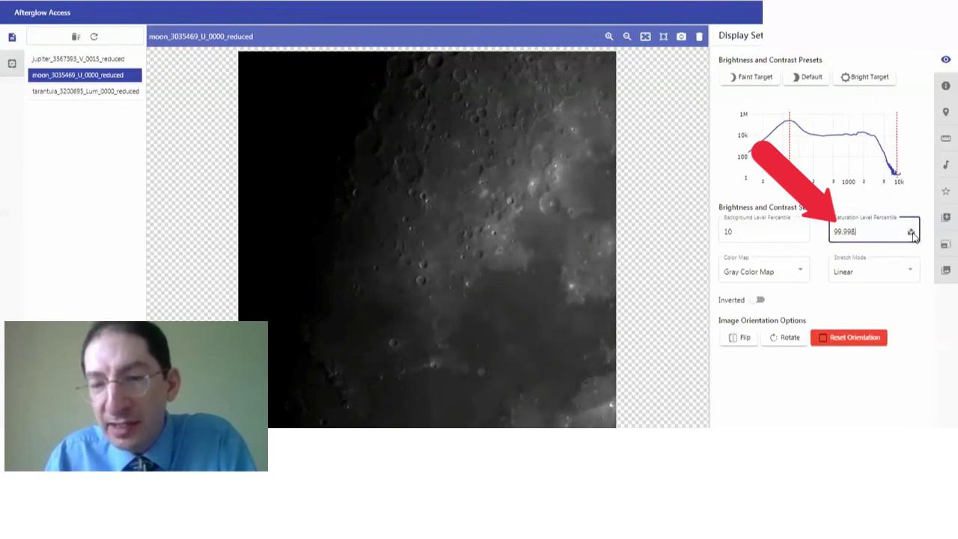
{"action": "type", "text": "6"}
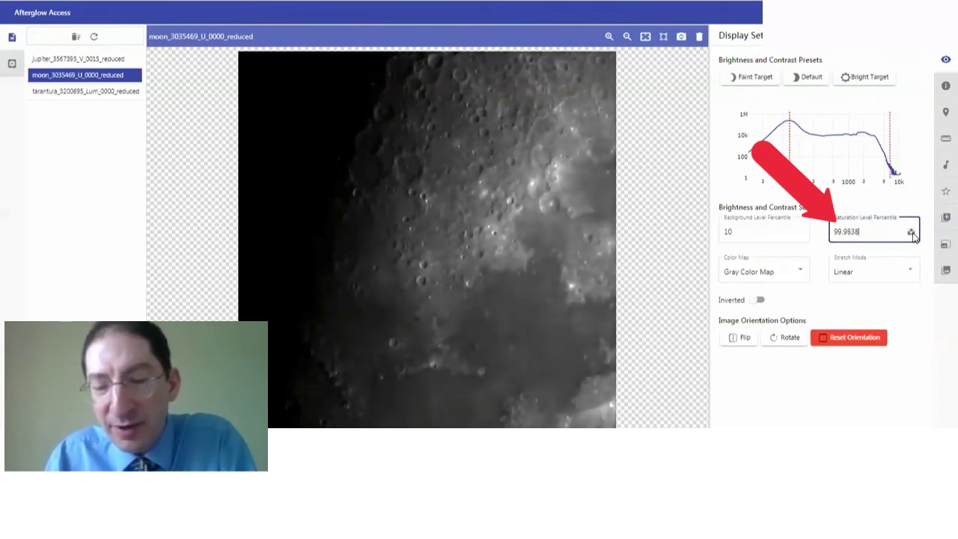
{"action": "left_click", "coordinate": [912, 234]}
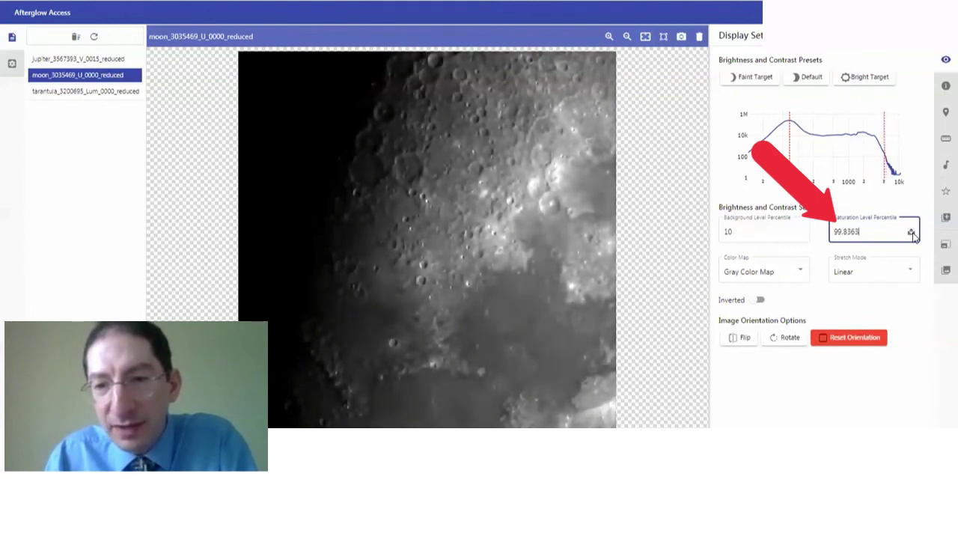
{"action": "left_click", "coordinate": [912, 234]}
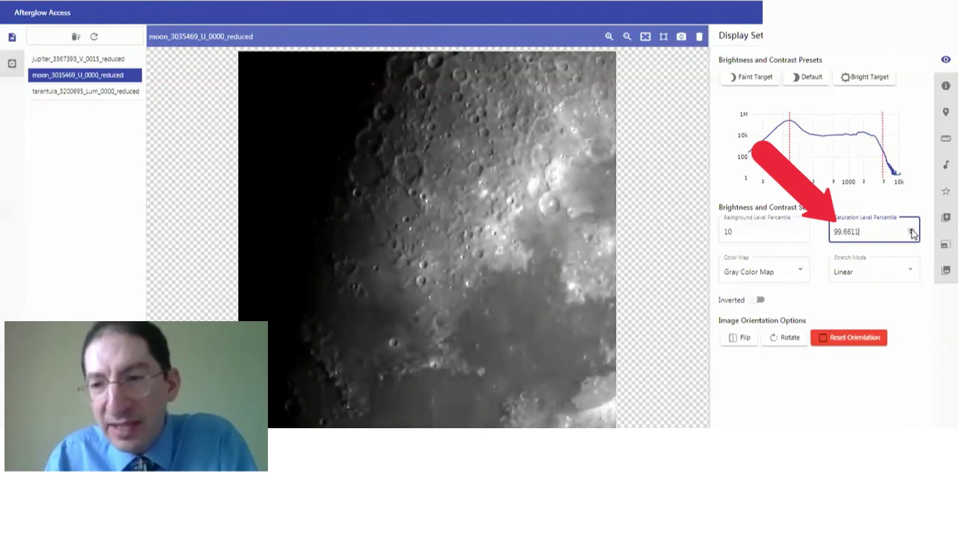
{"action": "left_click", "coordinate": [912, 234]}
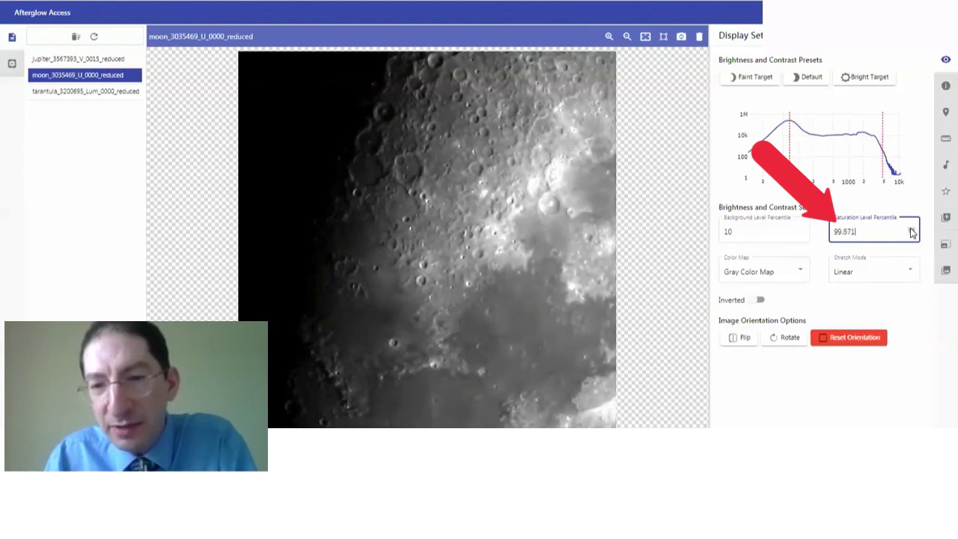
{"action": "left_click", "coordinate": [912, 230]}
{"action": "left_click", "coordinate": [911, 231]}
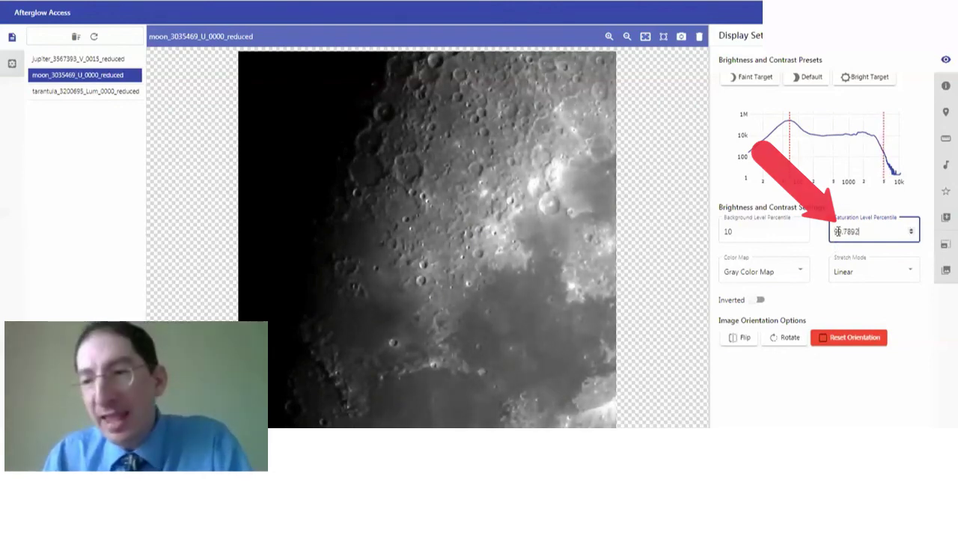
{"action": "left_click", "coordinate": [800, 272]}
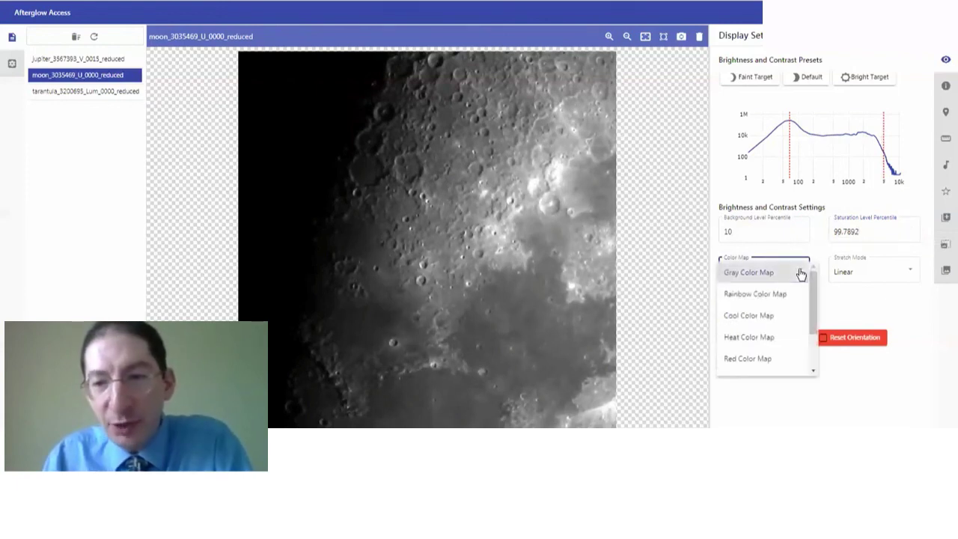
{"action": "left_click", "coordinate": [773, 315]}
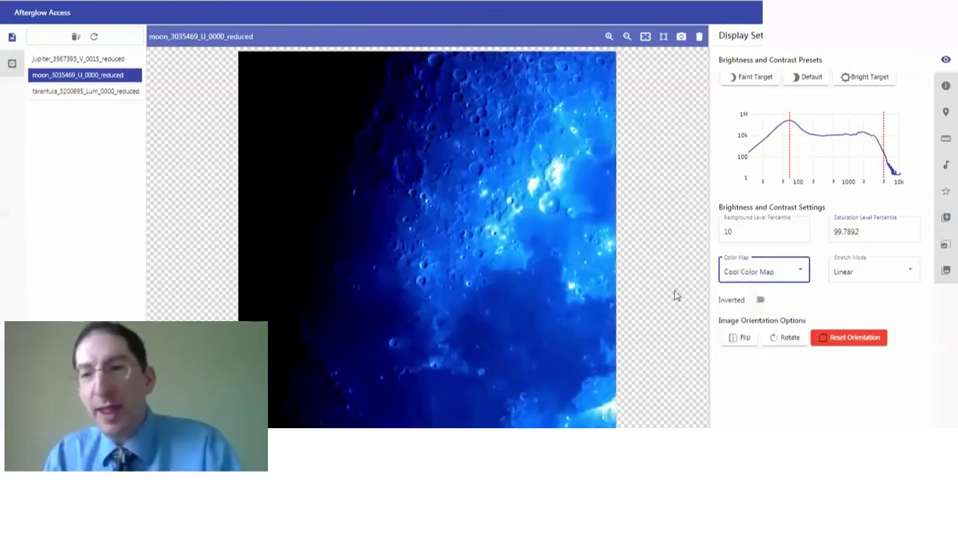